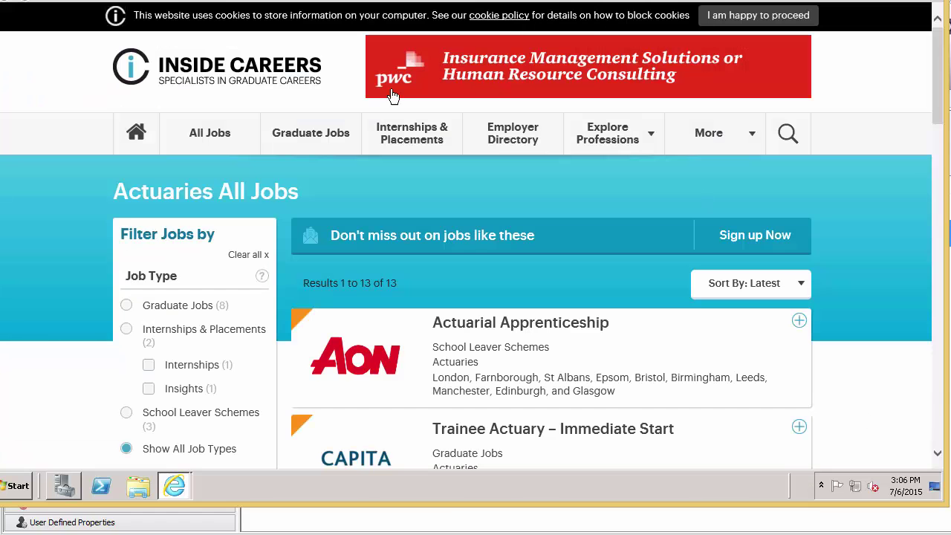
pyautogui.click(135, 4)
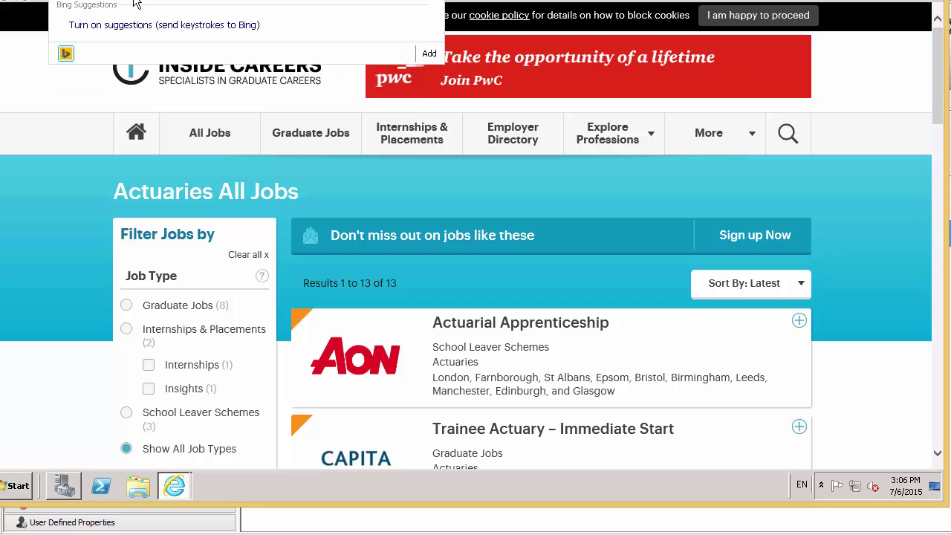
pyautogui.click(430, 239)
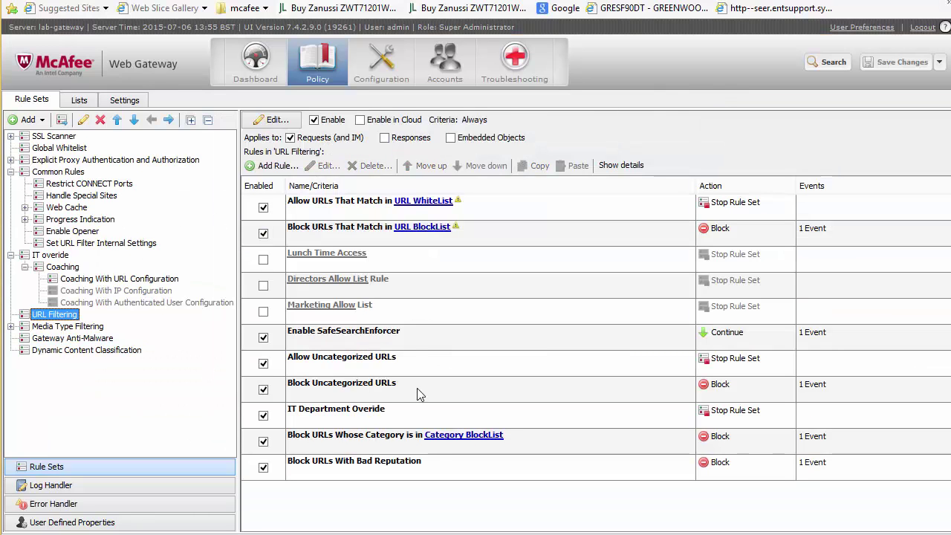
# Step: Review the categories in the Category BlockList used by the URL Filtering rules, leaving the list unchanged
pyautogui.click(475, 439)
pyautogui.click(476, 435)
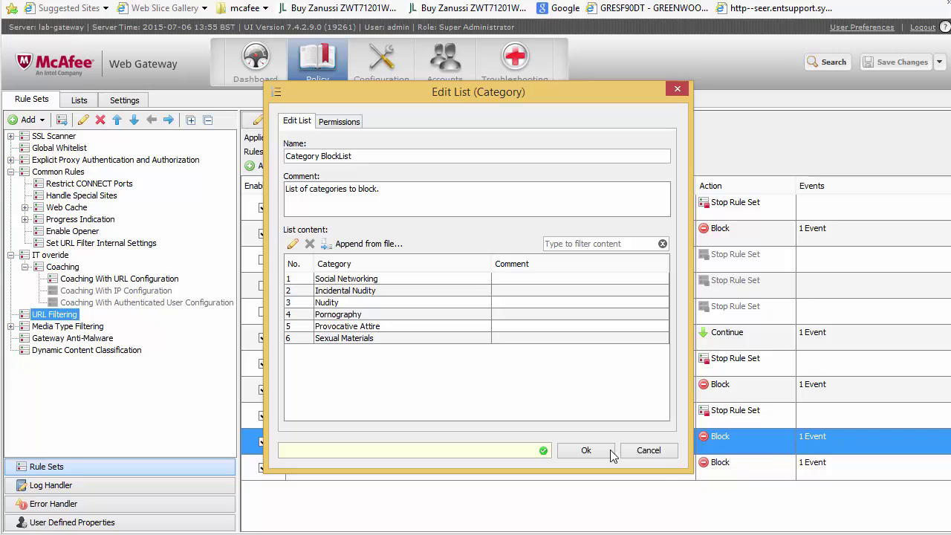
pyautogui.click(649, 451)
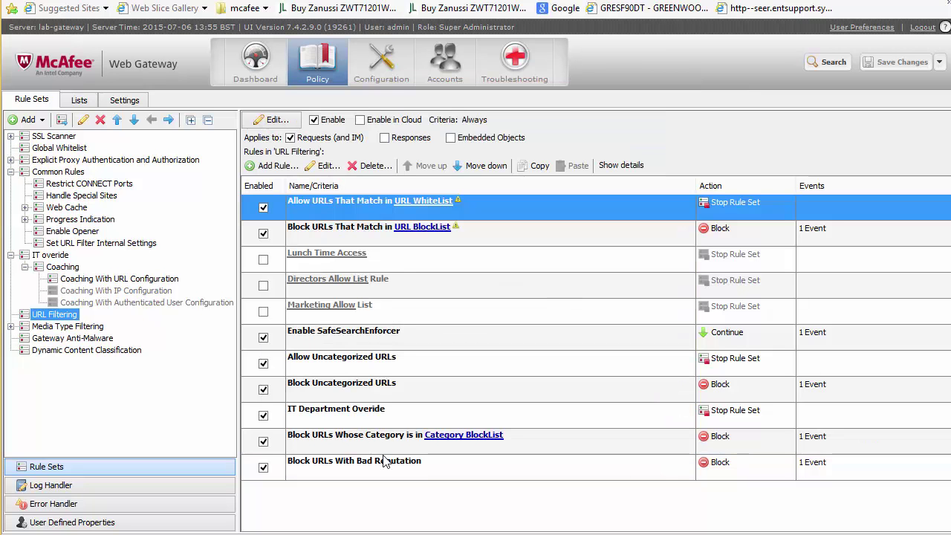
# Step: Add the wildcard expression *.facebook* to the URL WhiteList in the URL Filtering rule set
pyautogui.click(426, 202)
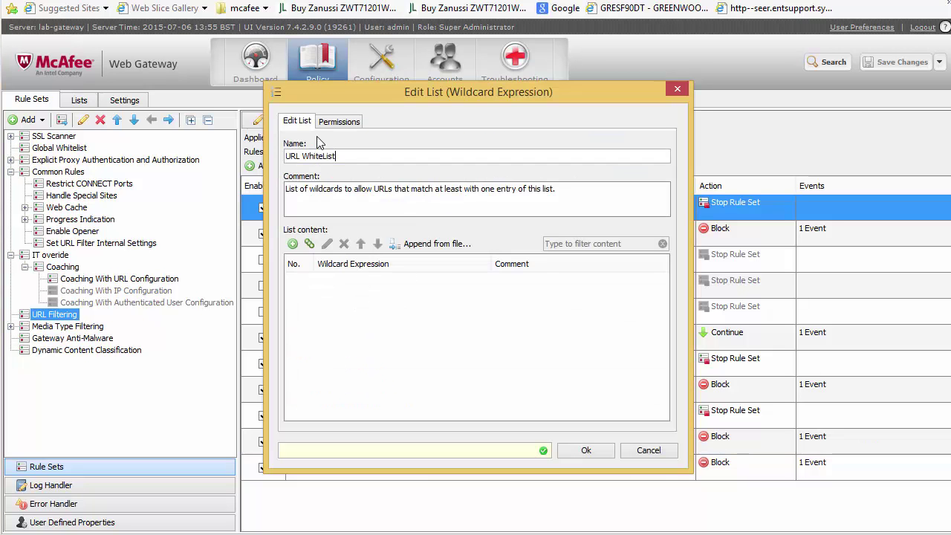
pyautogui.click(292, 244)
pyautogui.write('f')
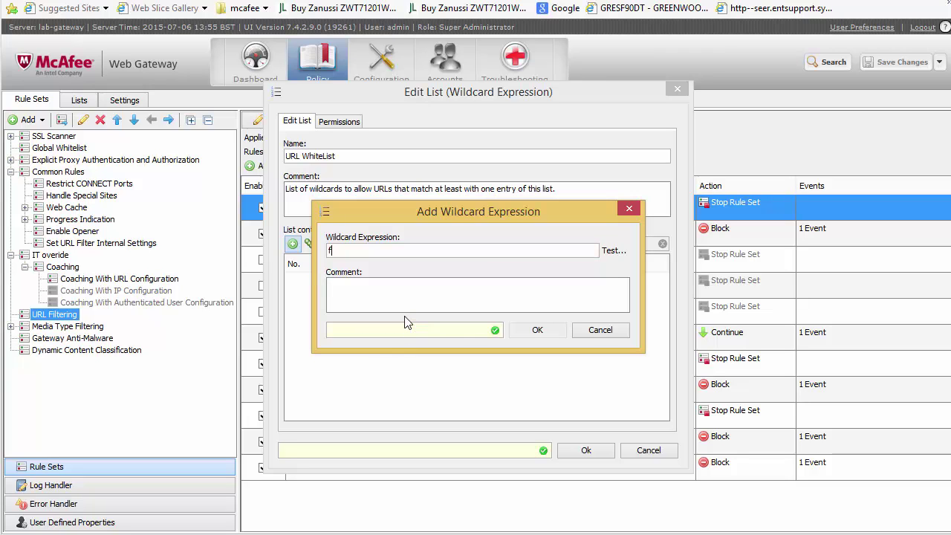
pyautogui.write('acebook*')
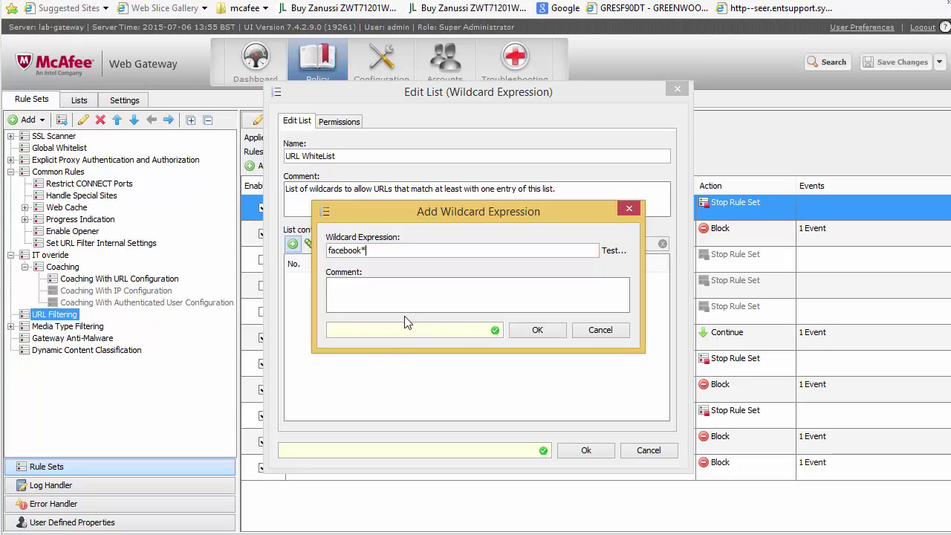
pyautogui.write('*.')
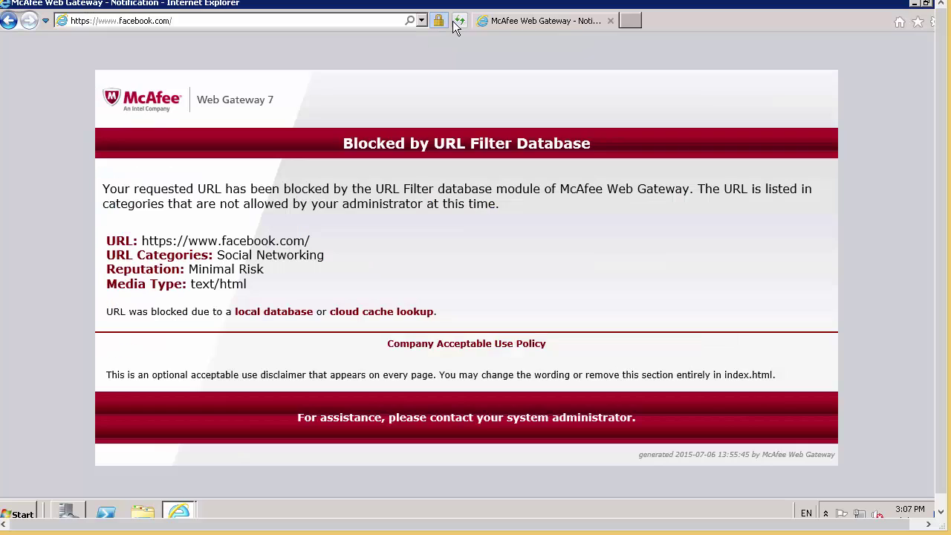
pyautogui.click(460, 21)
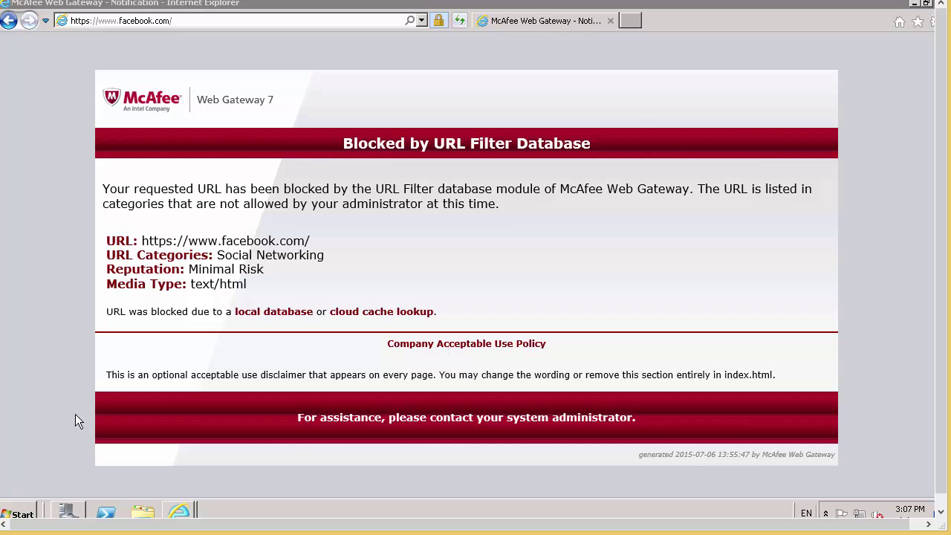
pyautogui.click(22, 512)
pyautogui.write('cmd')
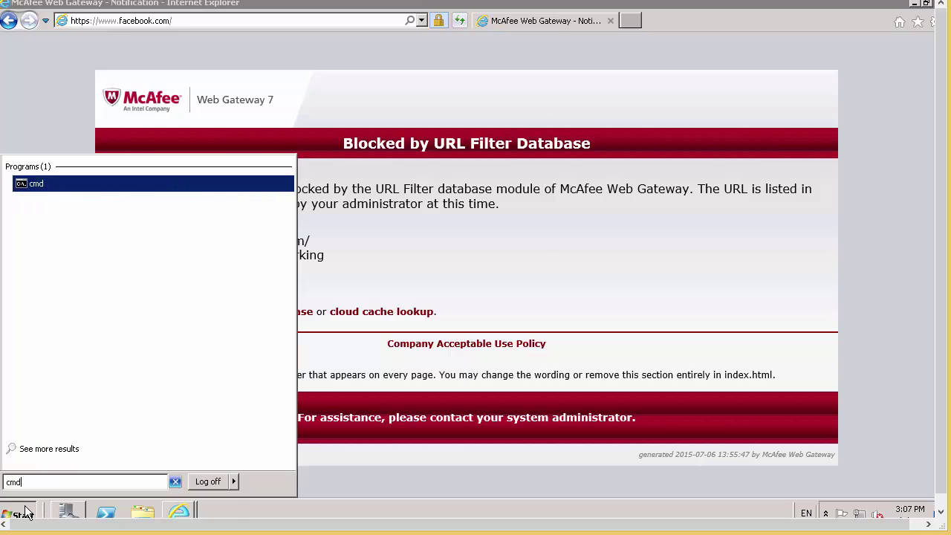
pyautogui.press('Return')
pyautogui.write('ipconfig')
pyautogui.press('Return')
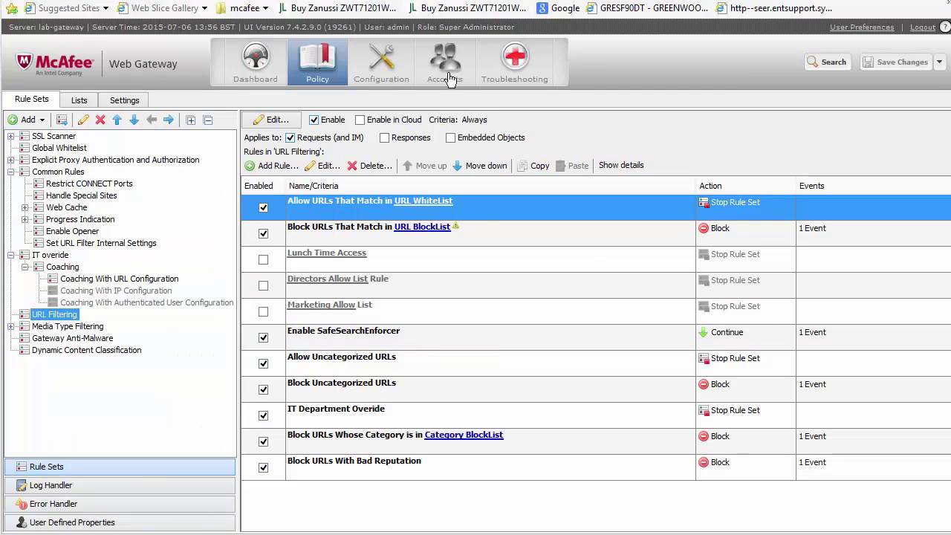
# Step: Start a rule trace in Web Gateway's Rule tracing central for client IP 192.168.0.69 on lab-gateway
pyautogui.click(525, 60)
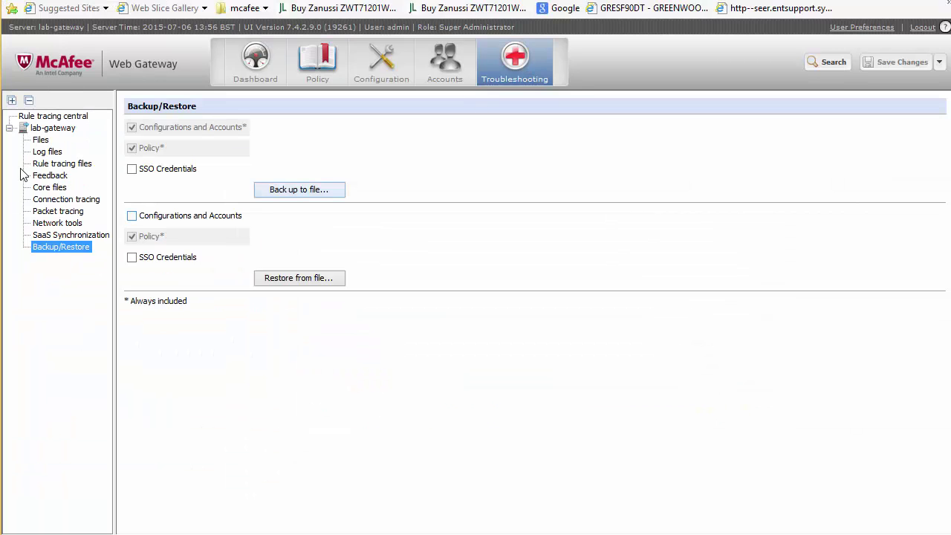
pyautogui.click(51, 117)
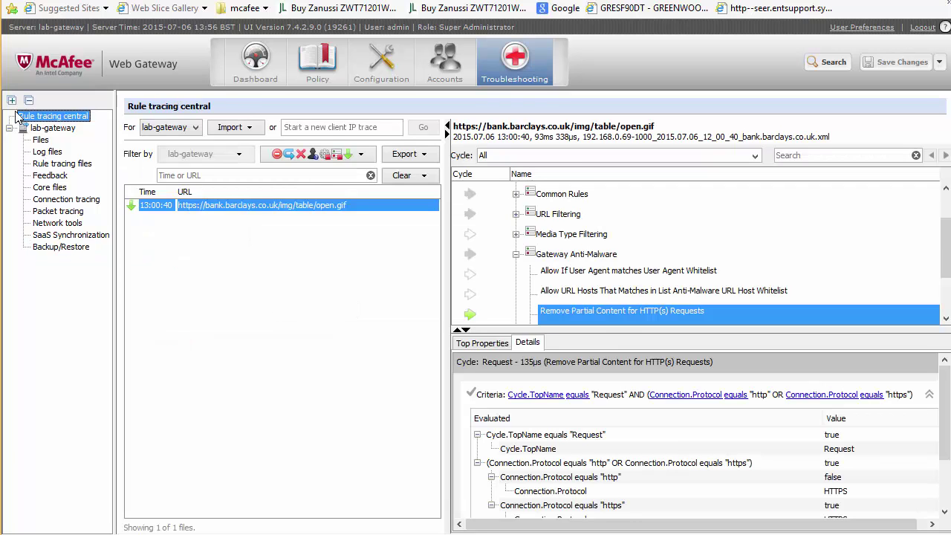
pyautogui.click(324, 130)
pyautogui.write('192.168.0')
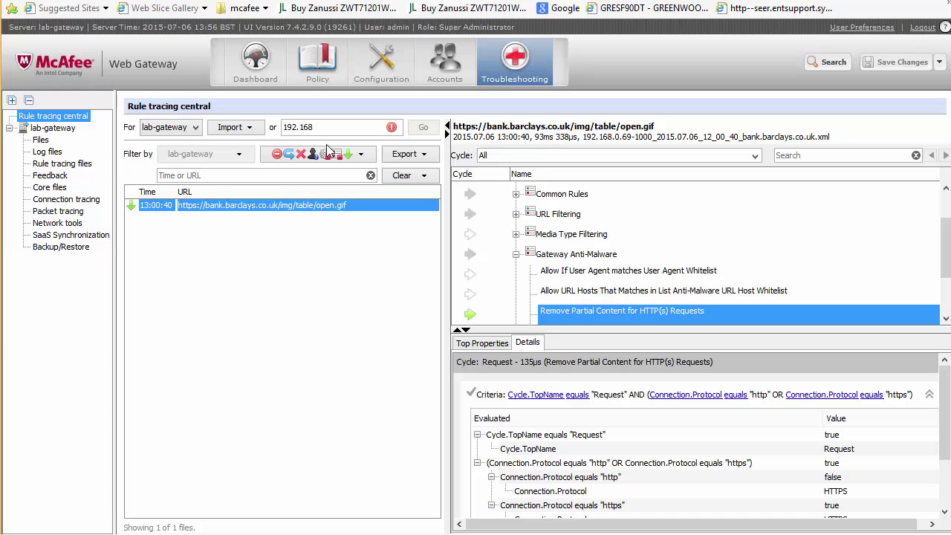
pyautogui.write('.69')
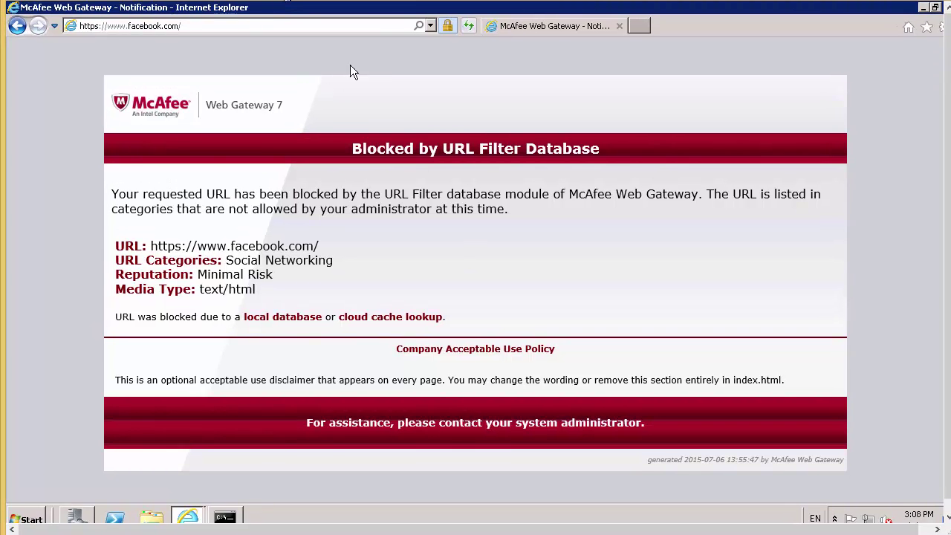
# Step: Reload the Facebook page on the client to capture the request, select the 13:56:47 trace entry and stop the trace
pyautogui.click(469, 27)
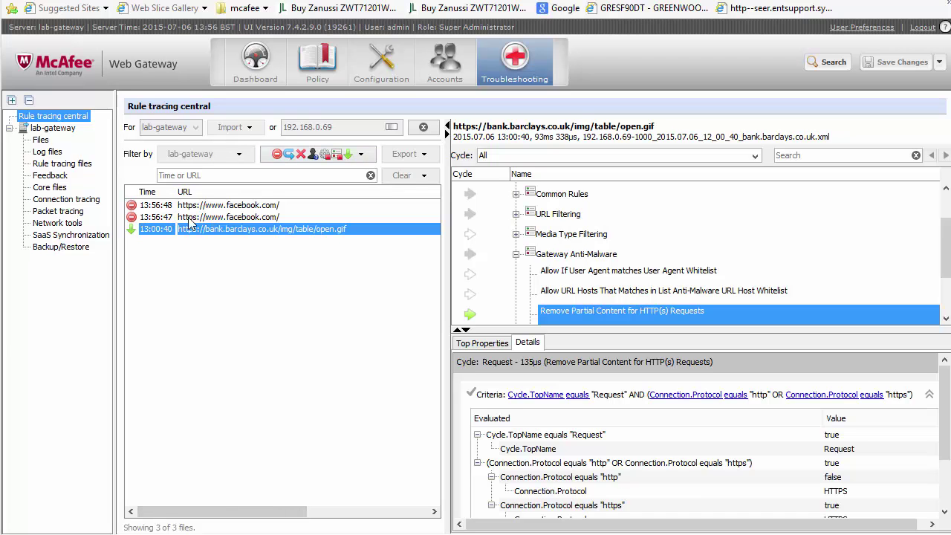
pyautogui.click(238, 217)
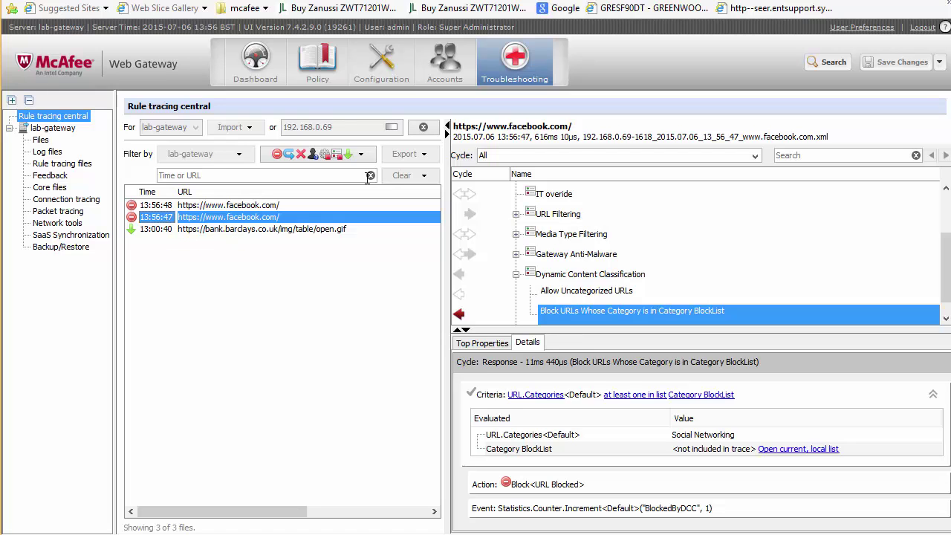
pyautogui.click(424, 127)
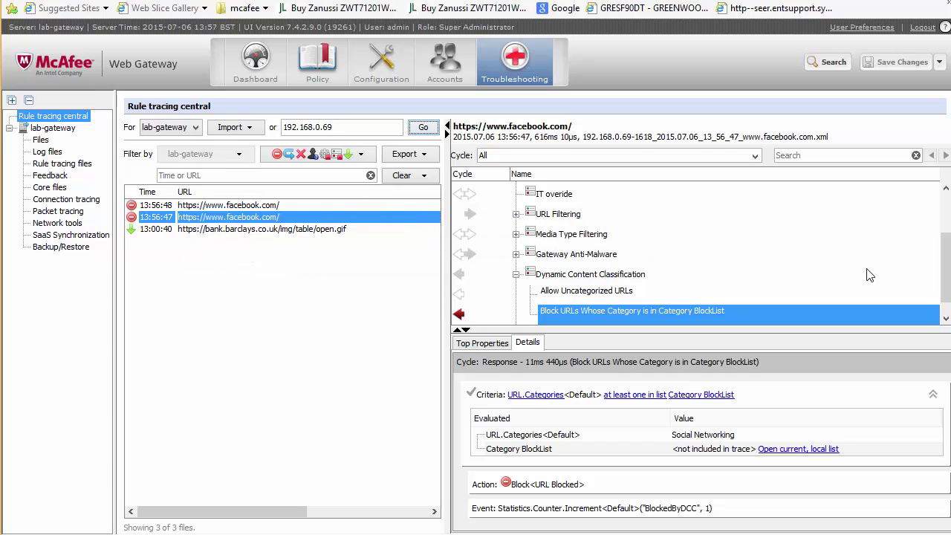
# Step: Examine the Common Rules in the Facebook trace, expanding the Web Cache and Enable Opener rule sets
pyautogui.moveTo(948, 292); pyautogui.dragTo(941, 211)
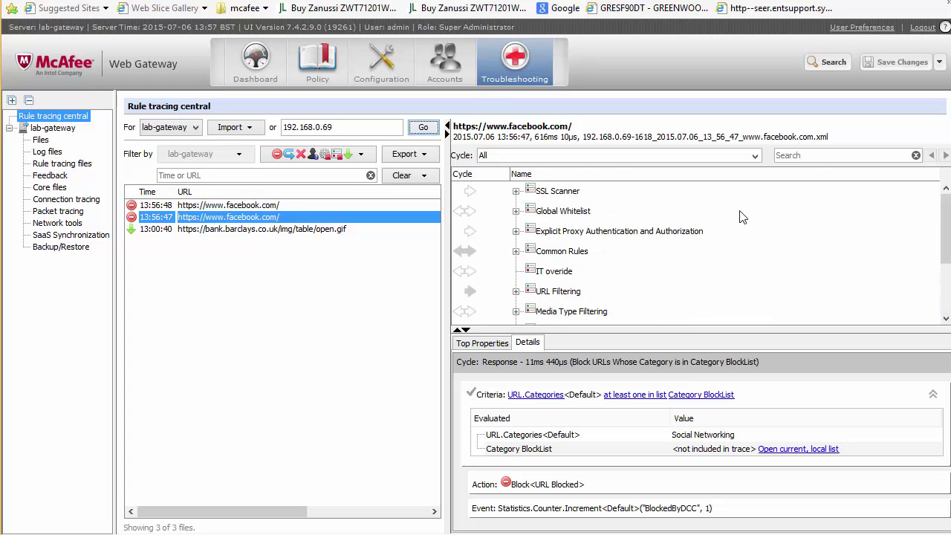
pyautogui.click(520, 253)
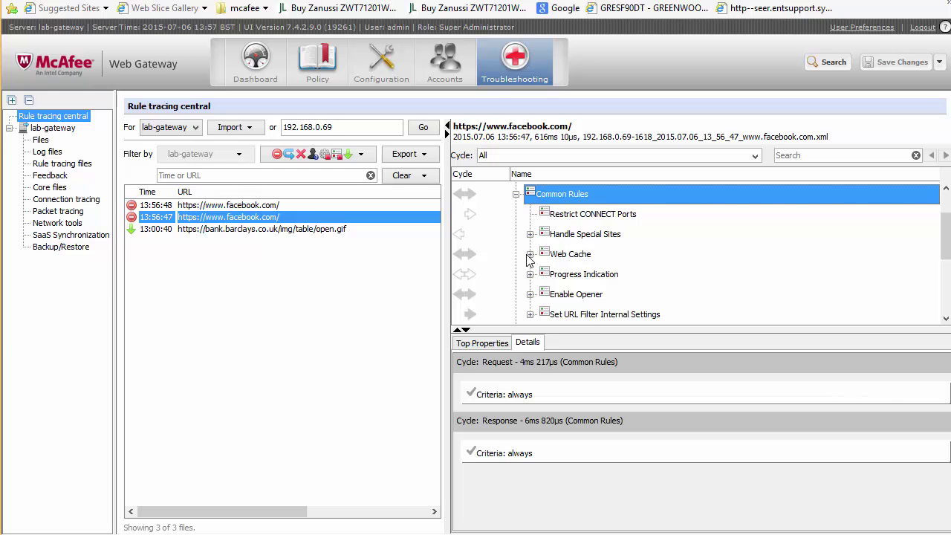
pyautogui.click(530, 255)
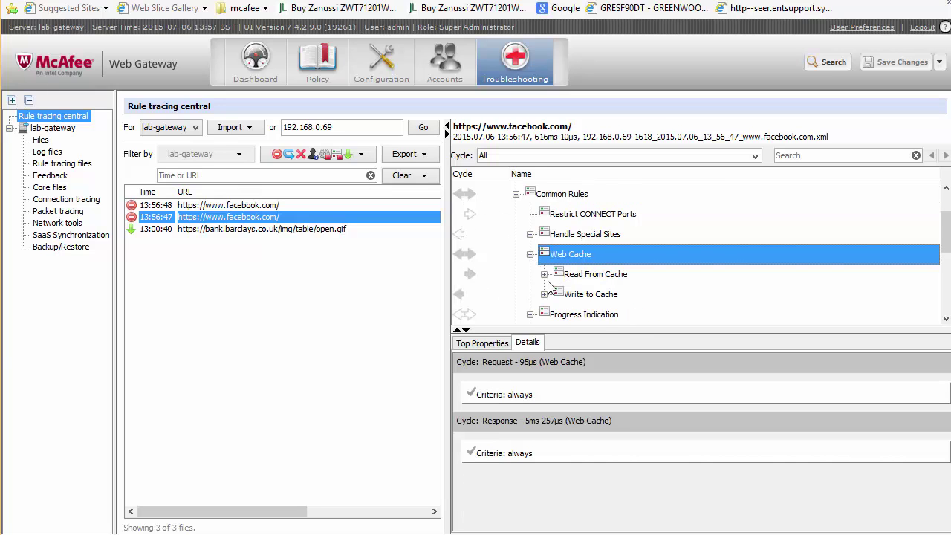
pyautogui.scroll(-1, 572, 282)
pyautogui.click(565, 292)
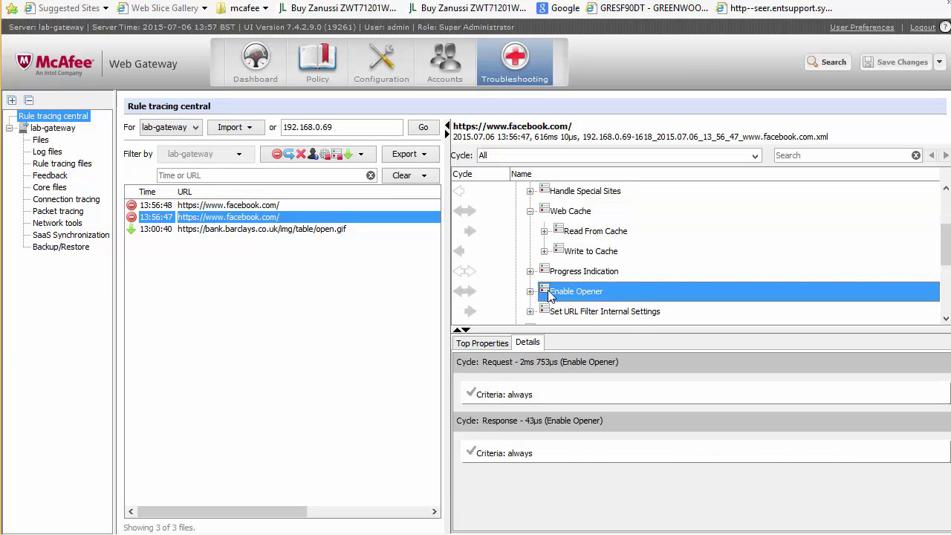
pyautogui.scroll(-1, 563, 295)
pyautogui.click(530, 231)
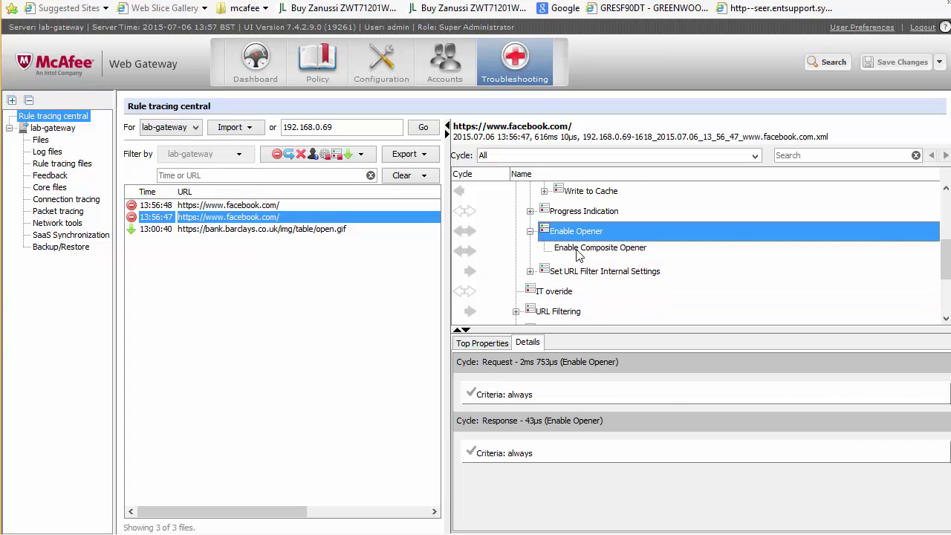
# Step: Expand URL Filtering in the trace and view the details of the Allow URLs That Match in URL WhiteList rule
pyautogui.scroll(-1, 531, 271)
pyautogui.click(516, 251)
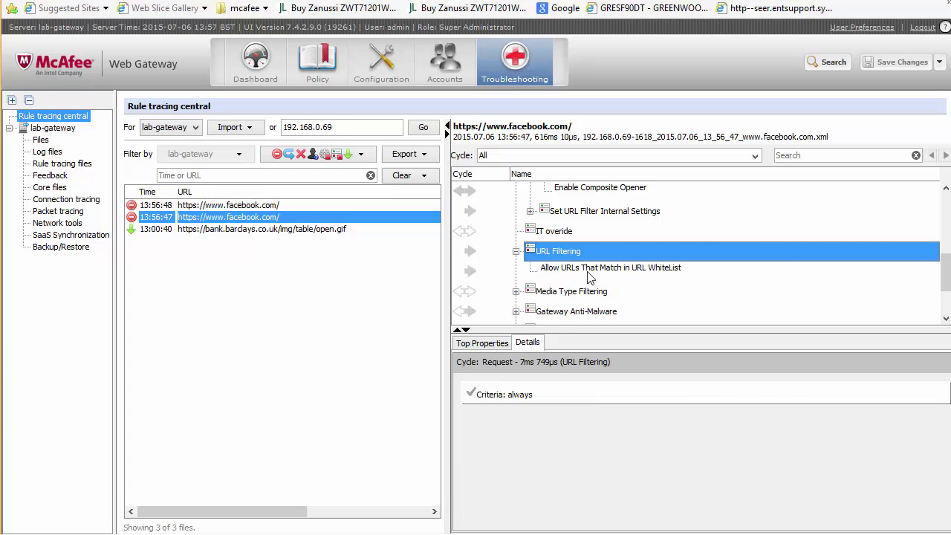
pyautogui.click(563, 269)
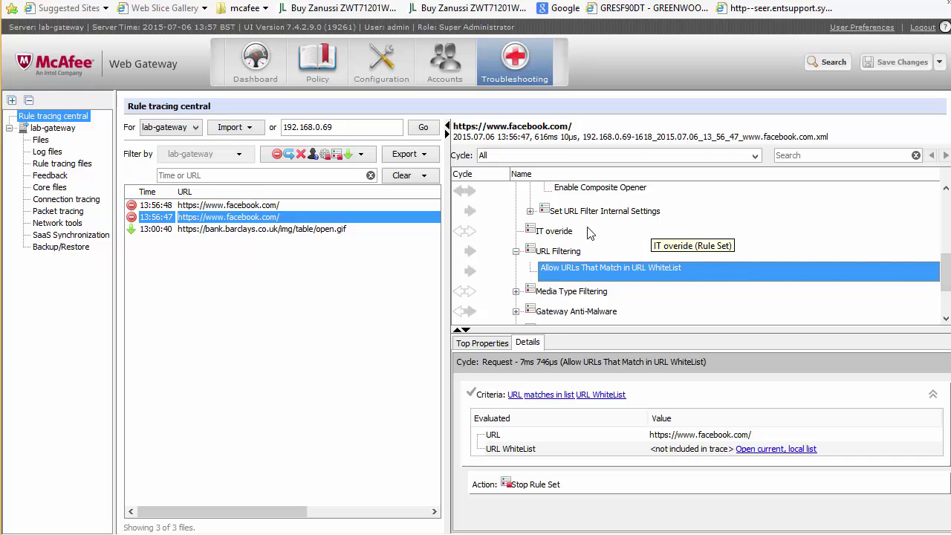
# Step: View the trace details of the Block URLs Whose Category is in Category BlockList rule under Dynamic Content Classification
pyautogui.click(945, 319)
pyautogui.click(946, 318)
pyautogui.click(946, 319)
pyautogui.click(946, 318)
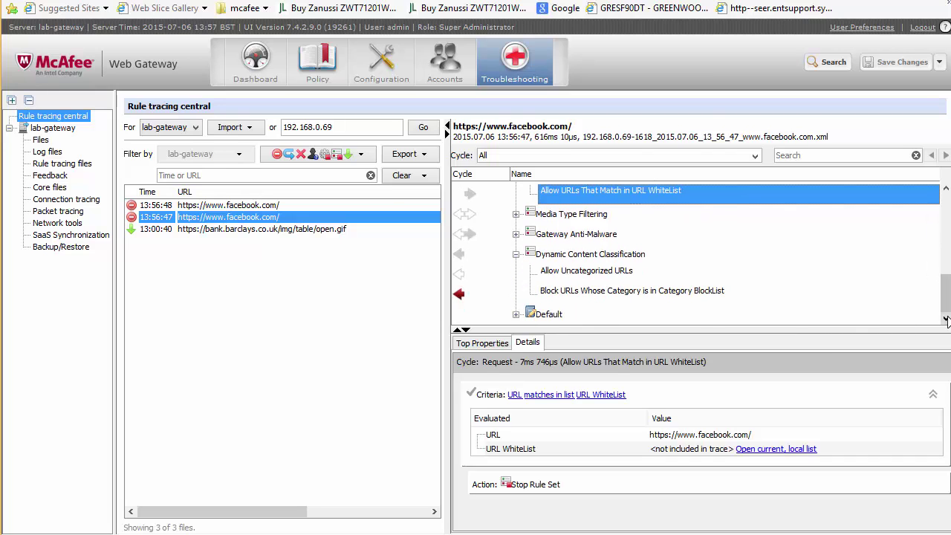
pyautogui.click(458, 295)
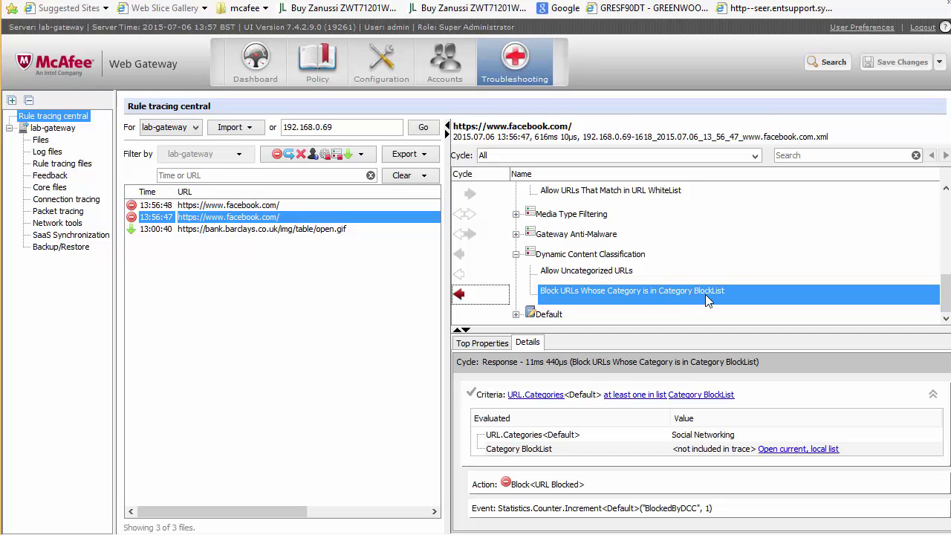
# Step: Compare the Dynamic Content Classification and URL Filtering rule sets in the policy
pyautogui.click(319, 61)
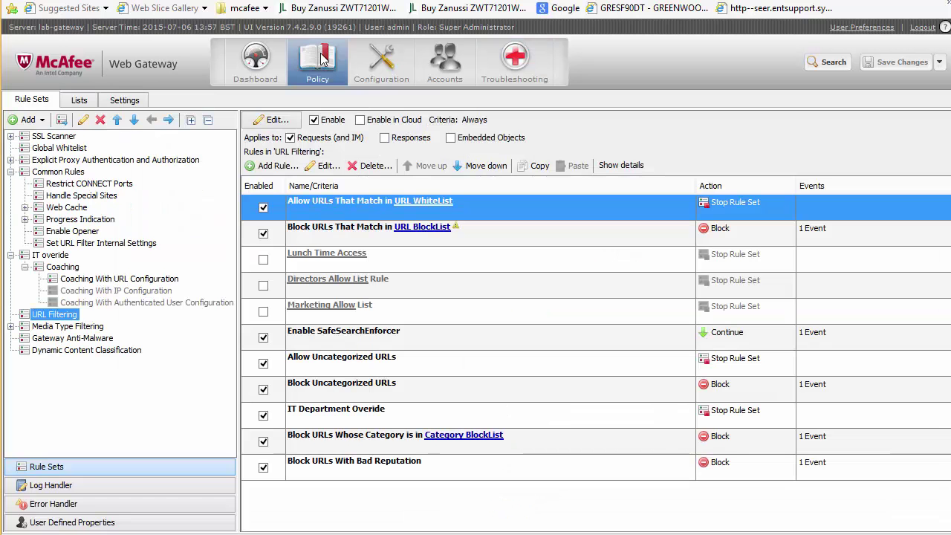
pyautogui.click(47, 352)
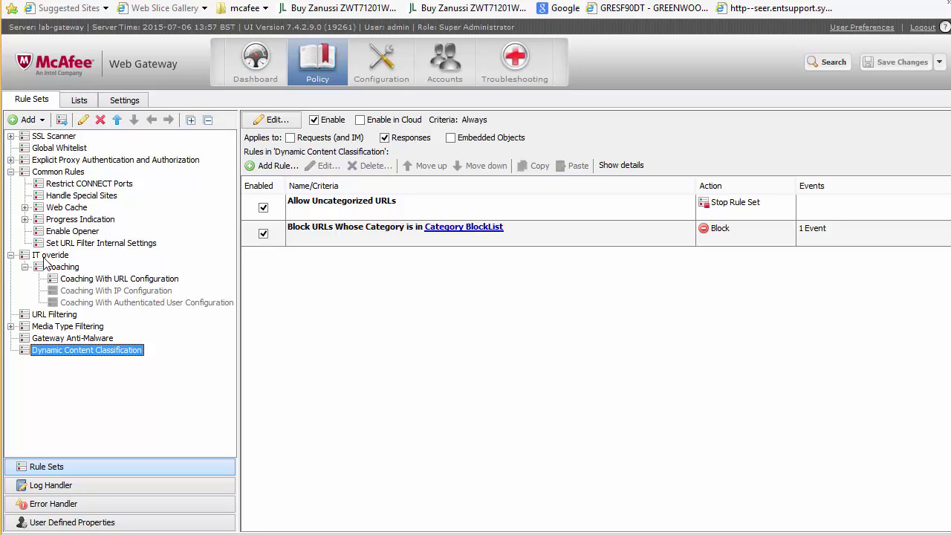
pyautogui.click(46, 316)
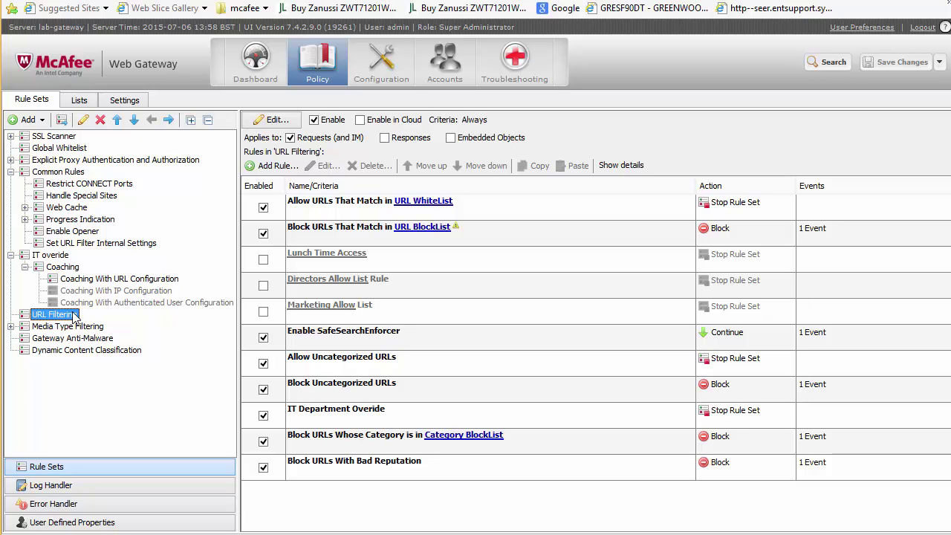
pyautogui.click(55, 351)
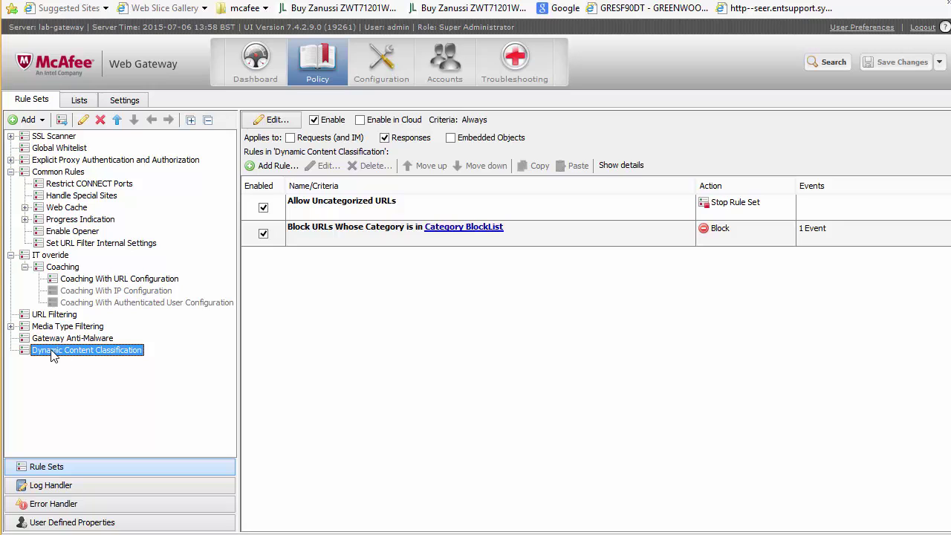
# Step: Check the Social Networking entry in the Category BlockList used by Dynamic Content Classification and close the list unchanged
pyautogui.click(462, 229)
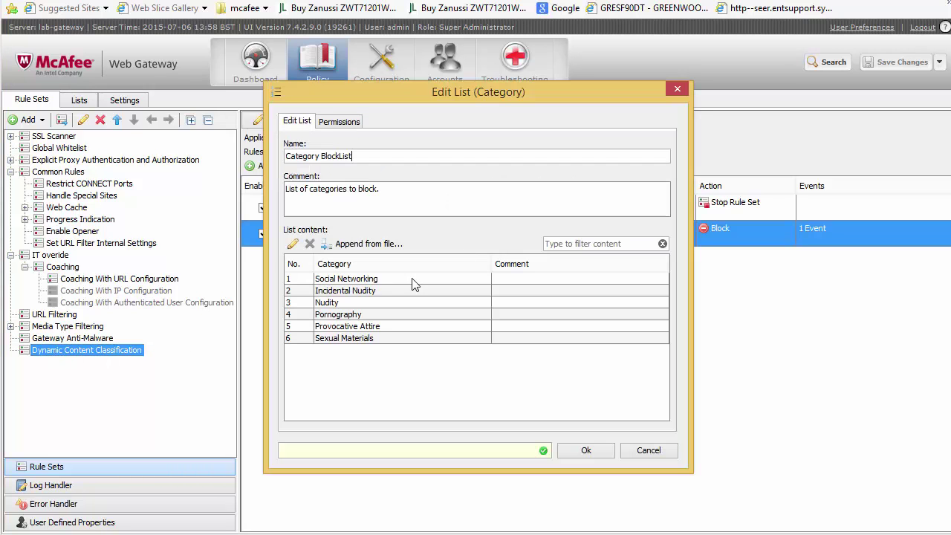
pyautogui.click(330, 280)
pyautogui.click(647, 451)
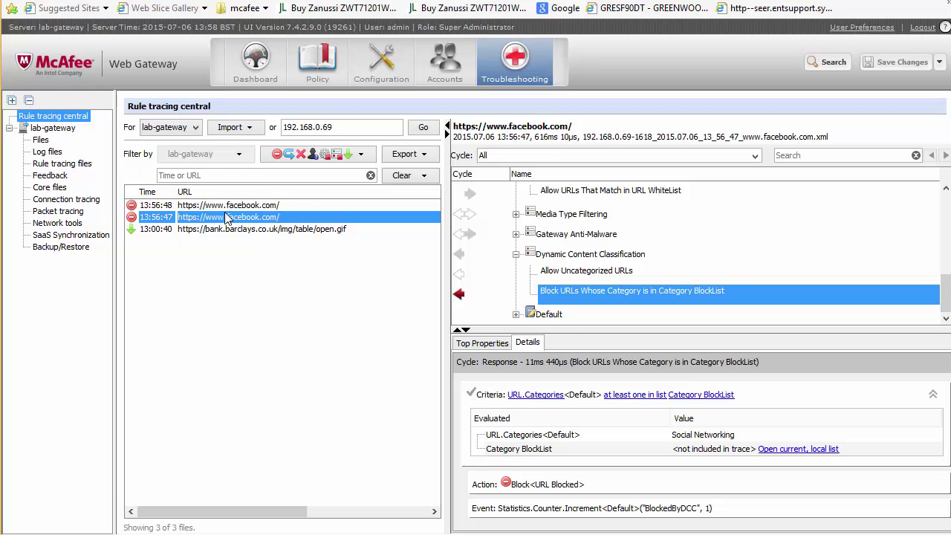
# Step: Display the rule tracing files stored on lab-gateway in the troubleshooting area
pyautogui.moveTo(227, 216)
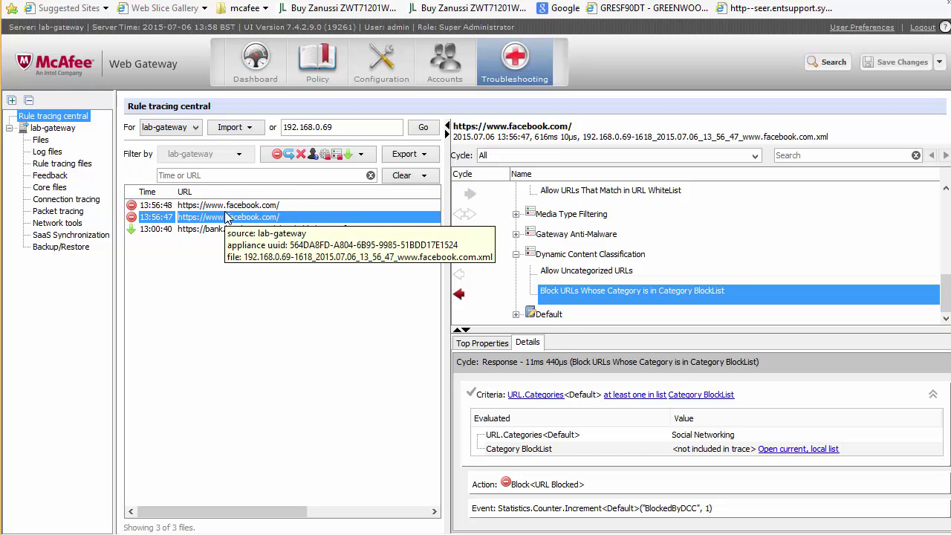
pyautogui.click(51, 168)
pyautogui.click(173, 141)
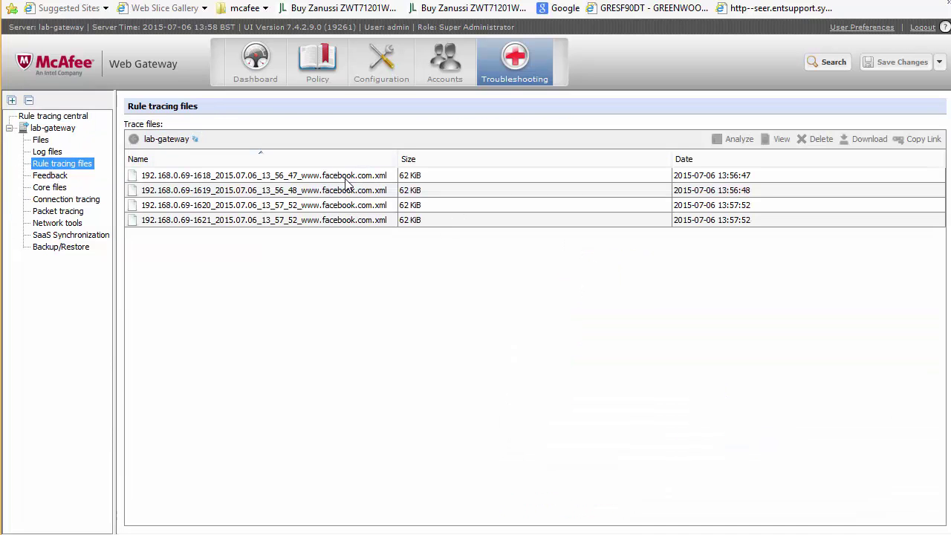
pyautogui.doubleClick(338, 178)
pyautogui.scroll(-5, 484, 232)
pyautogui.scroll(3, 485, 232)
pyautogui.scroll(-1, 349, 182)
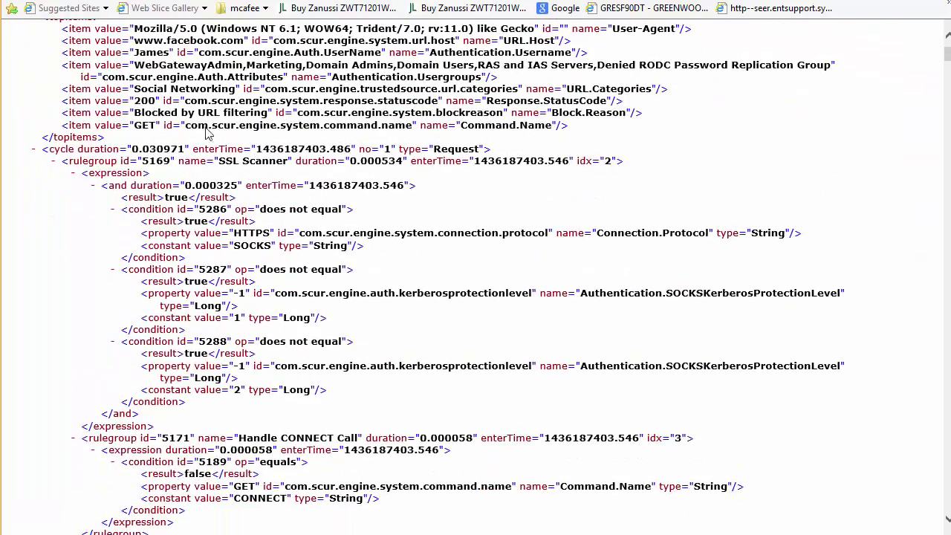
pyautogui.scroll(-12, 96, 152)
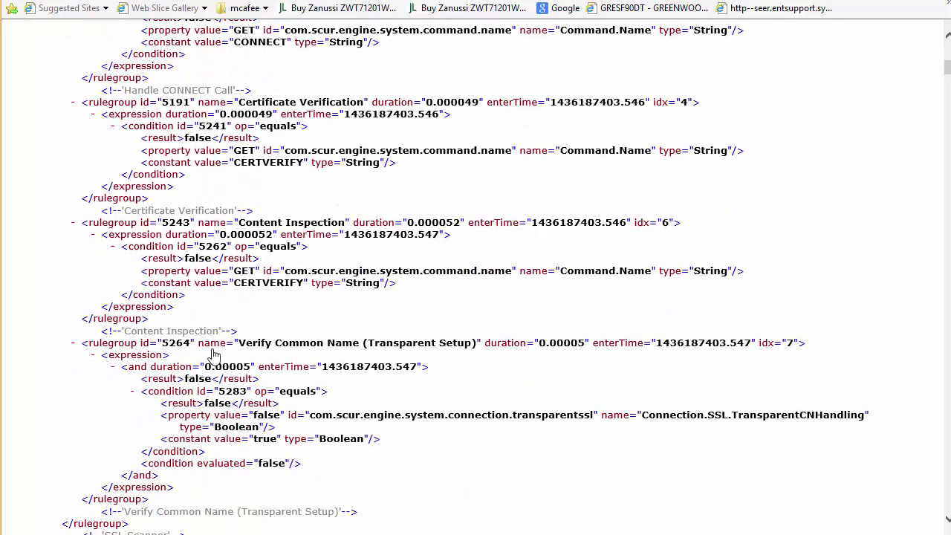
pyautogui.click(232, 344)
pyautogui.click(230, 343)
pyautogui.scroll(-3, 268, 312)
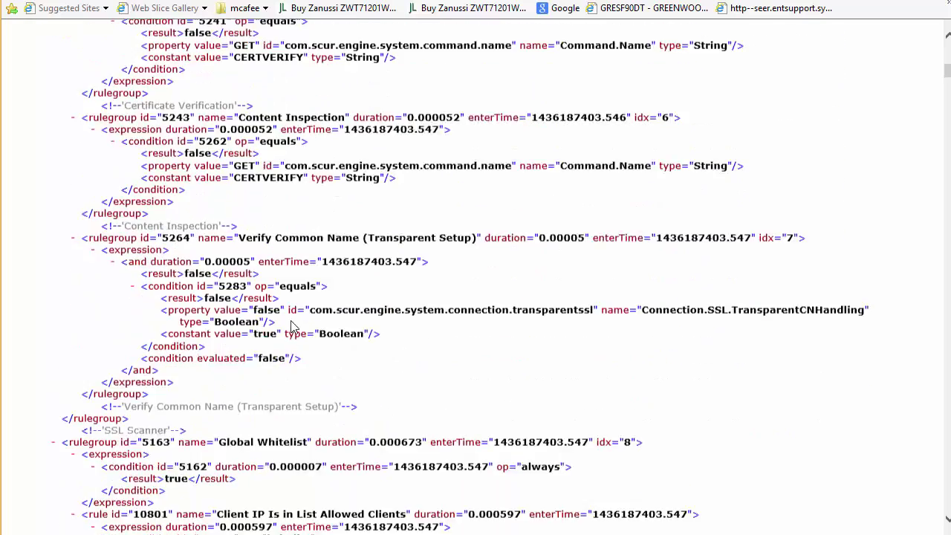
pyautogui.scroll(-9, 278, 281)
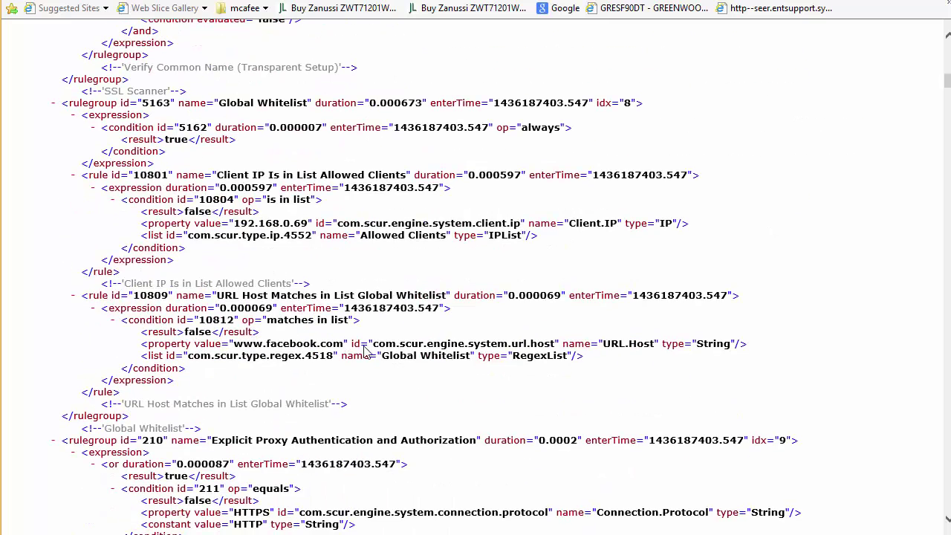
pyautogui.scroll(15, 253, 349)
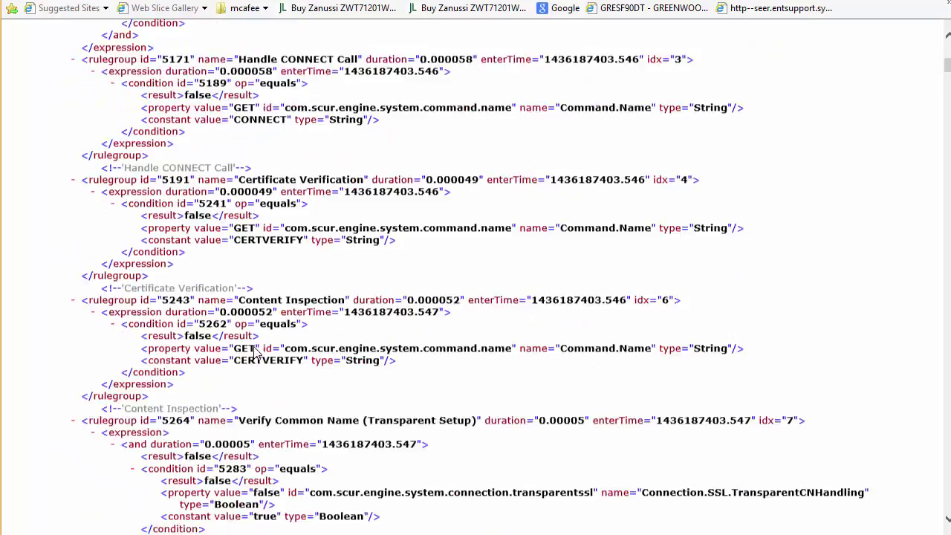
pyautogui.click(292, 4)
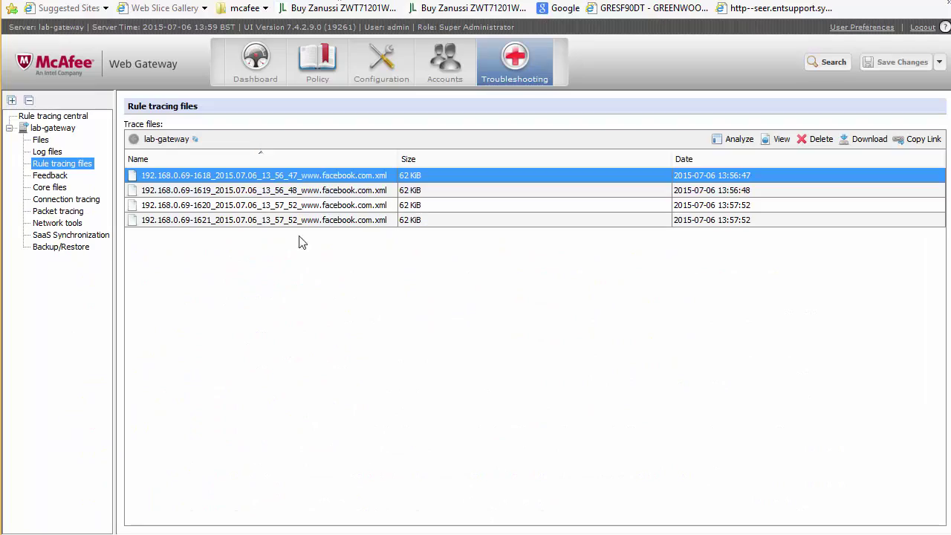
pyautogui.click(720, 140)
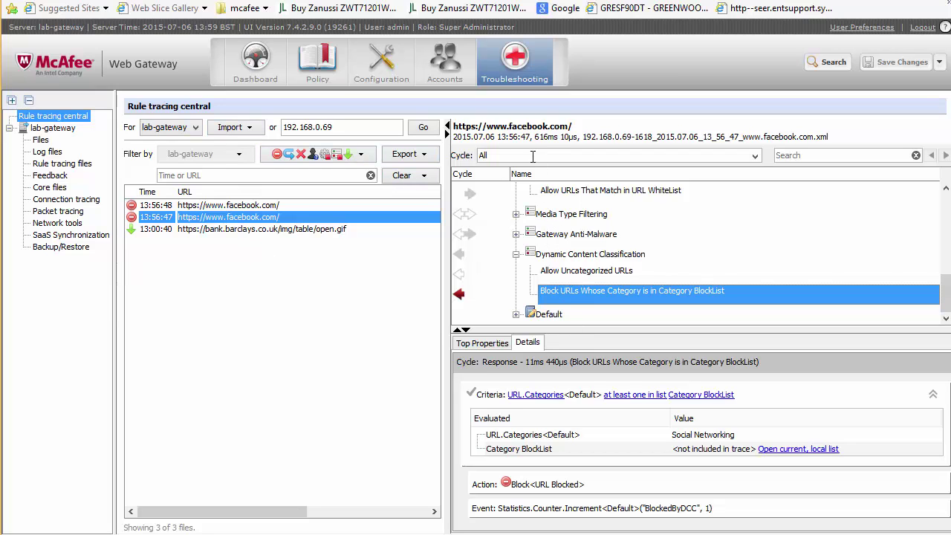
pyautogui.scroll(6, 546, 269)
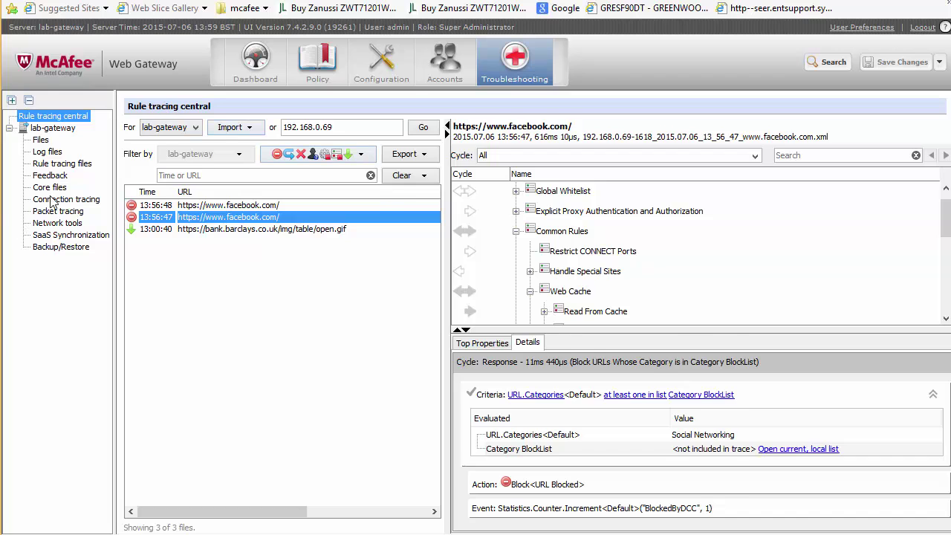
pyautogui.click(54, 199)
pyautogui.click(43, 155)
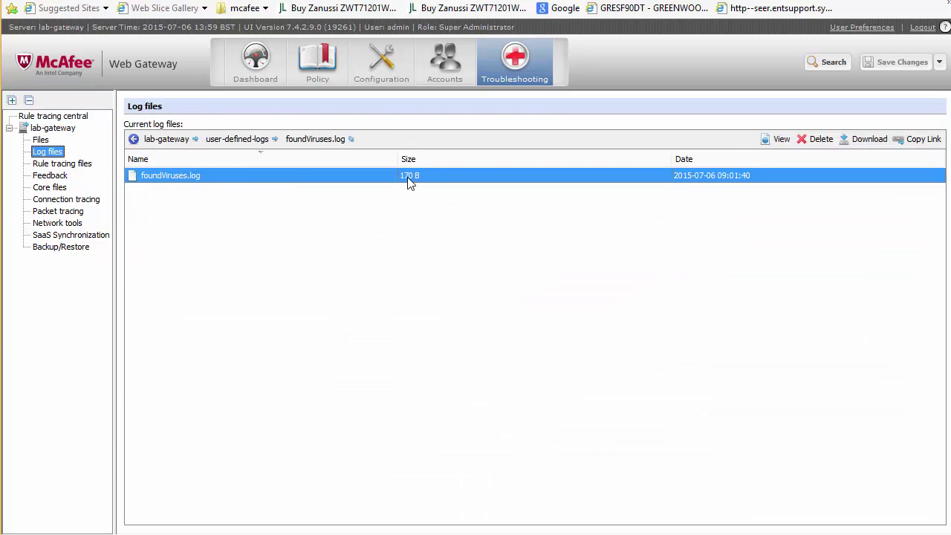
pyautogui.click(43, 165)
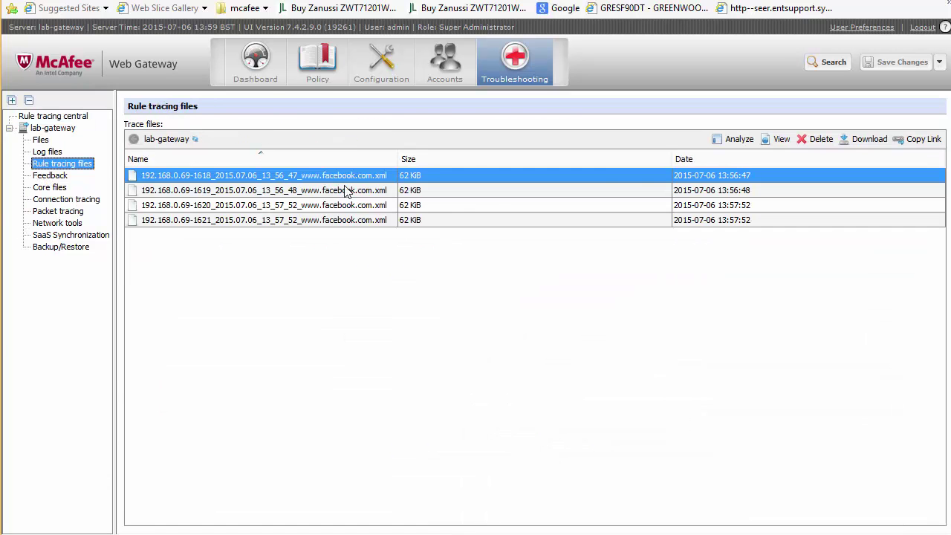
pyautogui.click(848, 141)
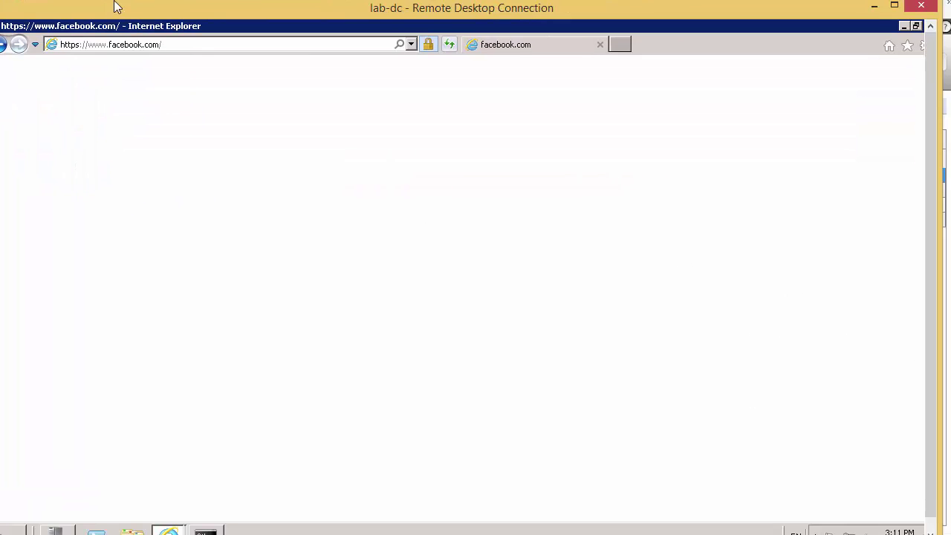
pyautogui.doubleClick(117, 7)
pyautogui.click(152, 31)
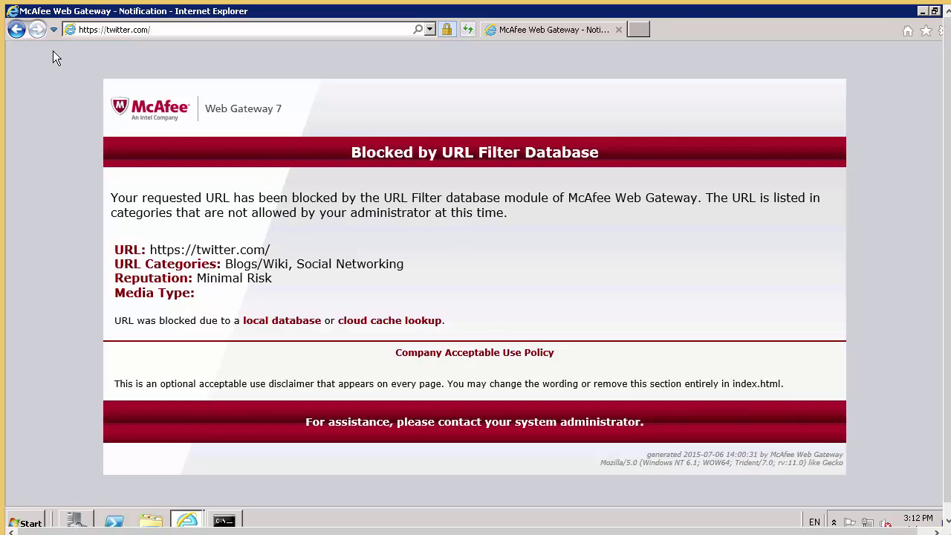
pyautogui.click(110, 31)
pyautogui.moveTo(106, 31); pyautogui.dragTo(152, 30)
pyautogui.rightClick(120, 31)
pyautogui.click(142, 72)
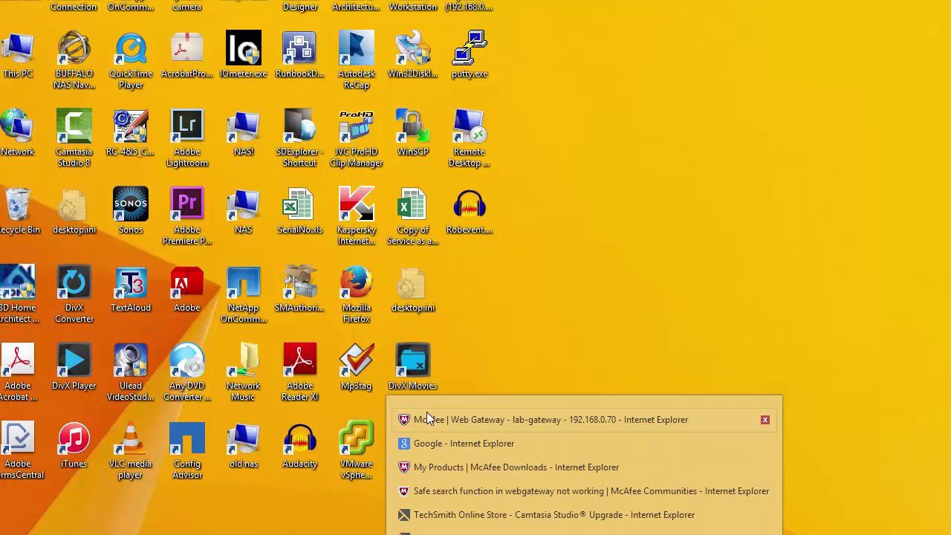
pyautogui.click(488, 418)
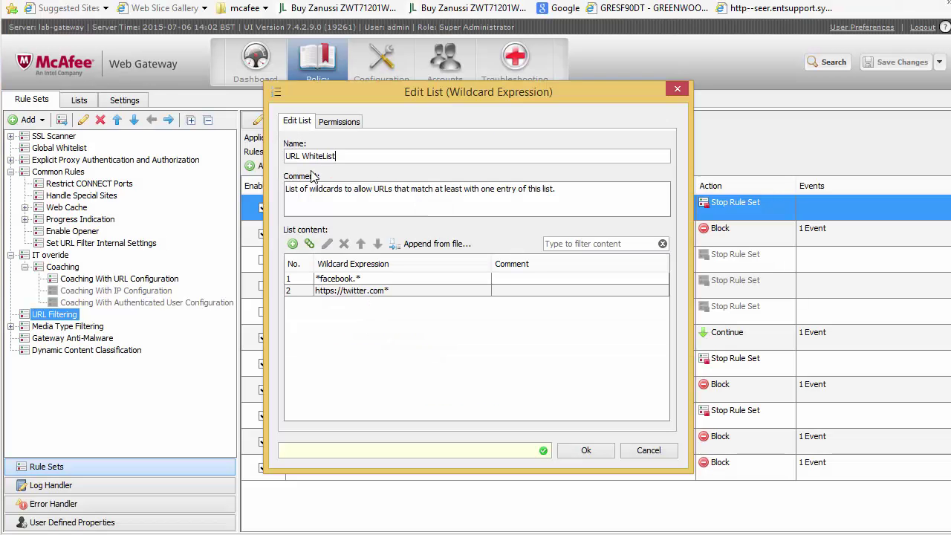
pyautogui.doubleClick(444, 293)
pyautogui.click(616, 250)
pyautogui.hotkey('ctrl', 'v')
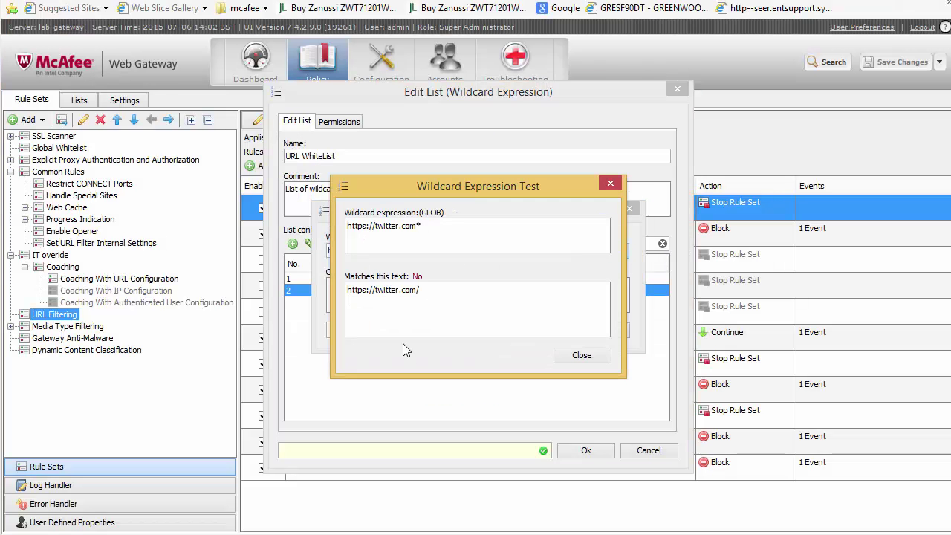
pyautogui.click(433, 232)
pyautogui.press('BackSpace')
pyautogui.write('/*')
pyautogui.click(606, 186)
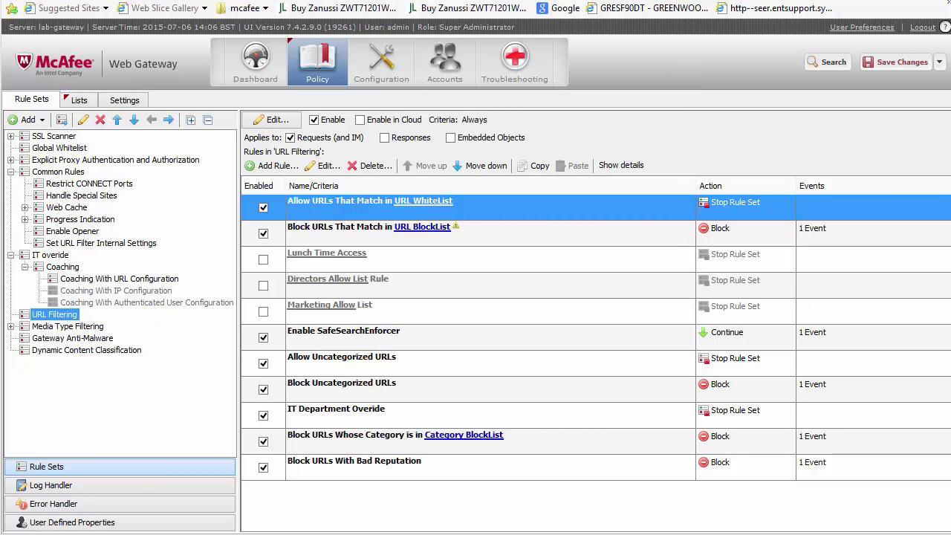
pyautogui.hotkey('alt', 'Tab')
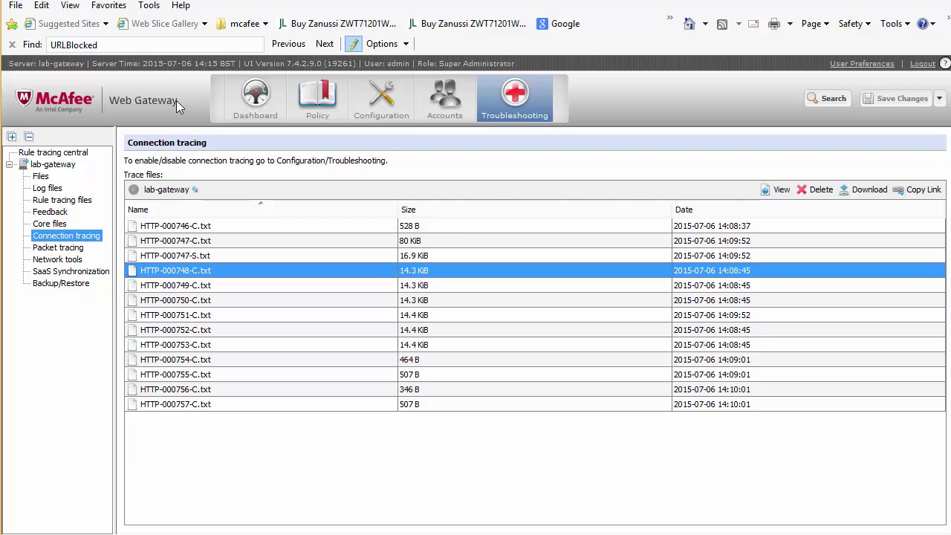
pyautogui.click(327, 104)
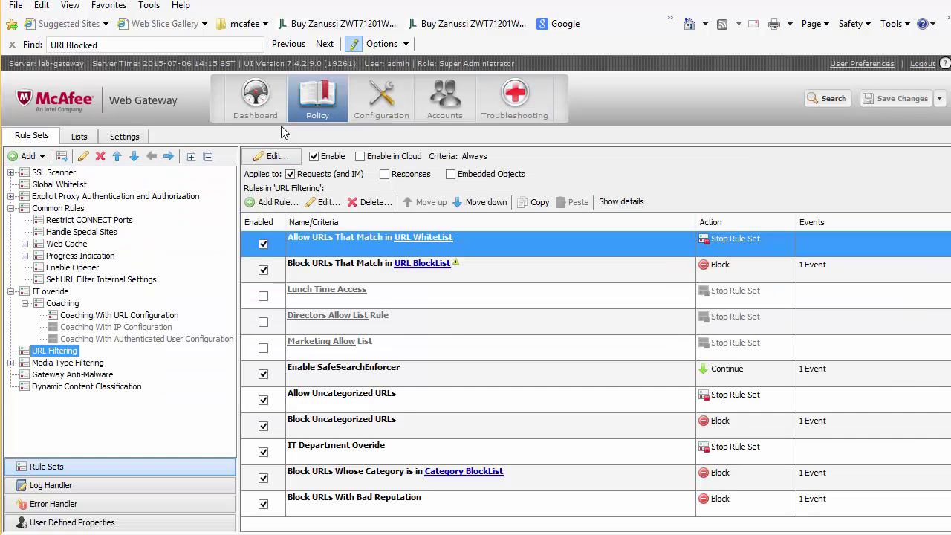
pyautogui.click(529, 106)
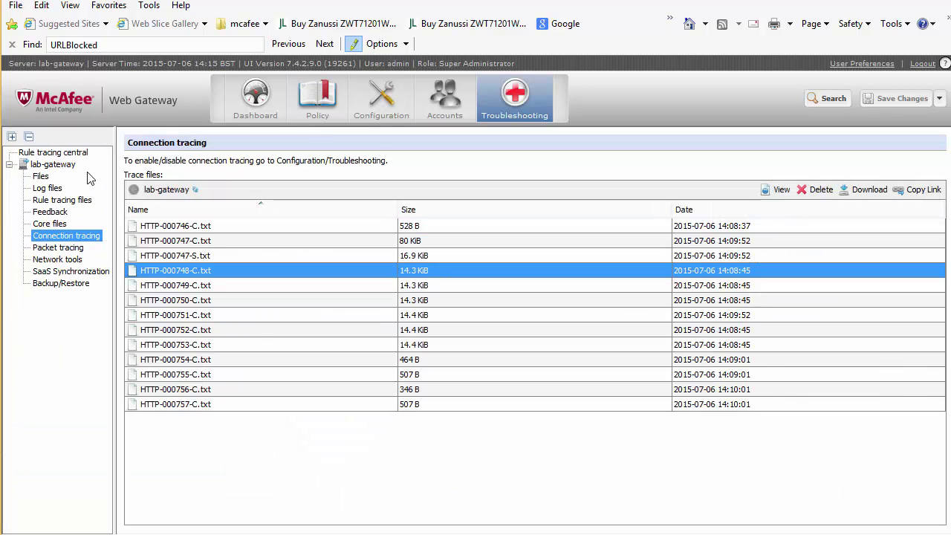
pyautogui.click(46, 156)
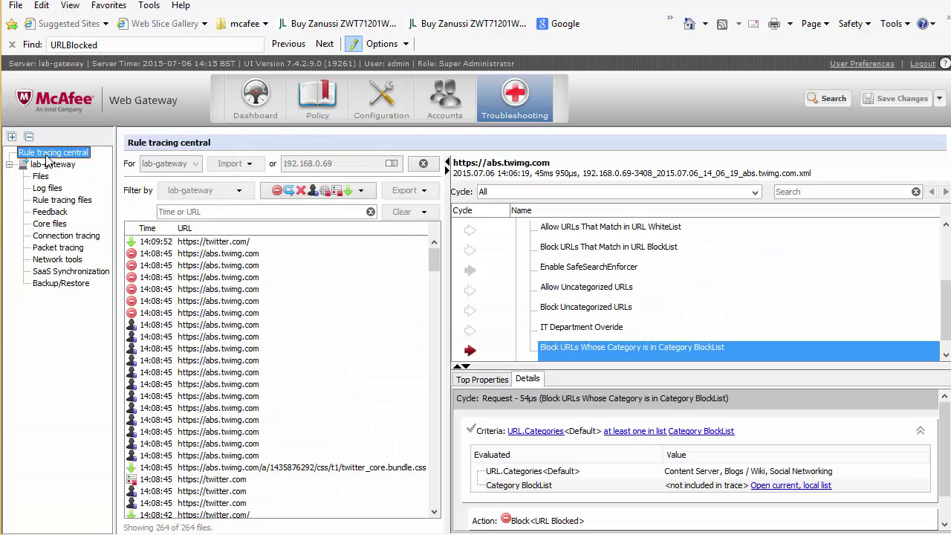
pyautogui.click(190, 278)
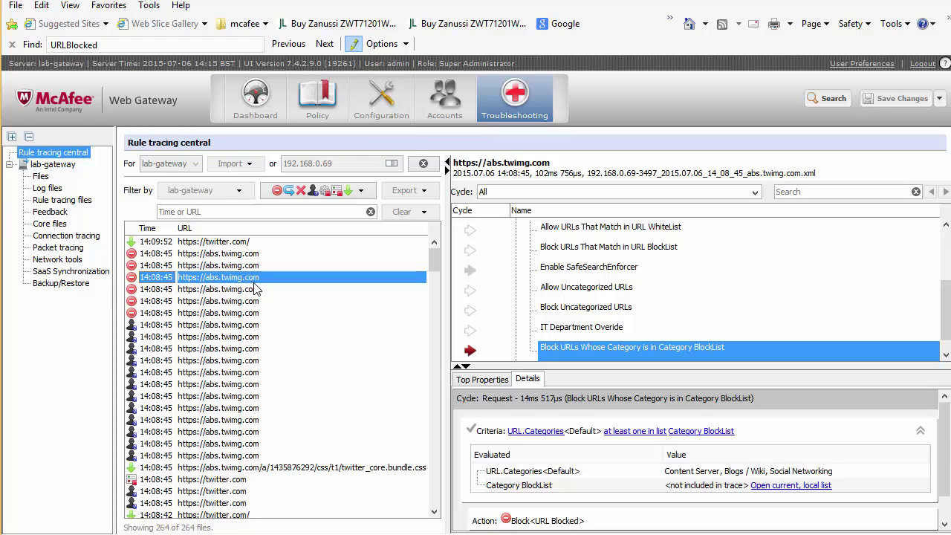
# Step: Check the connection tracing option in the Troubleshooting settings of the lab-gateway appliance
pyautogui.moveTo(254, 289)
pyautogui.click(380, 104)
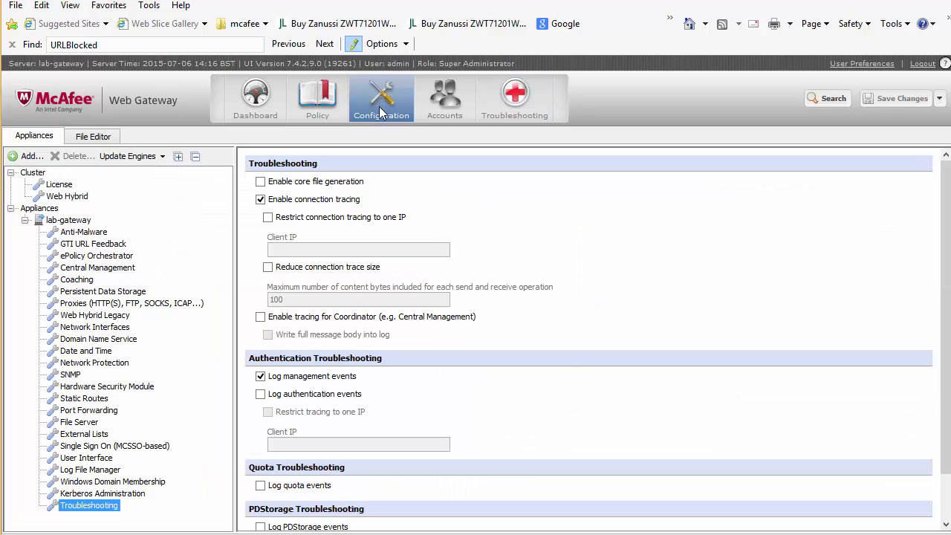
pyautogui.click(71, 507)
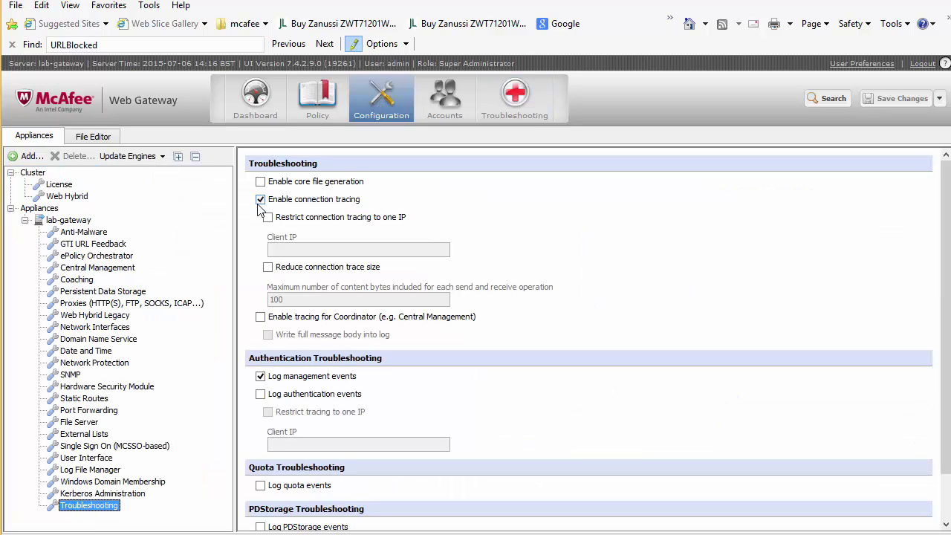
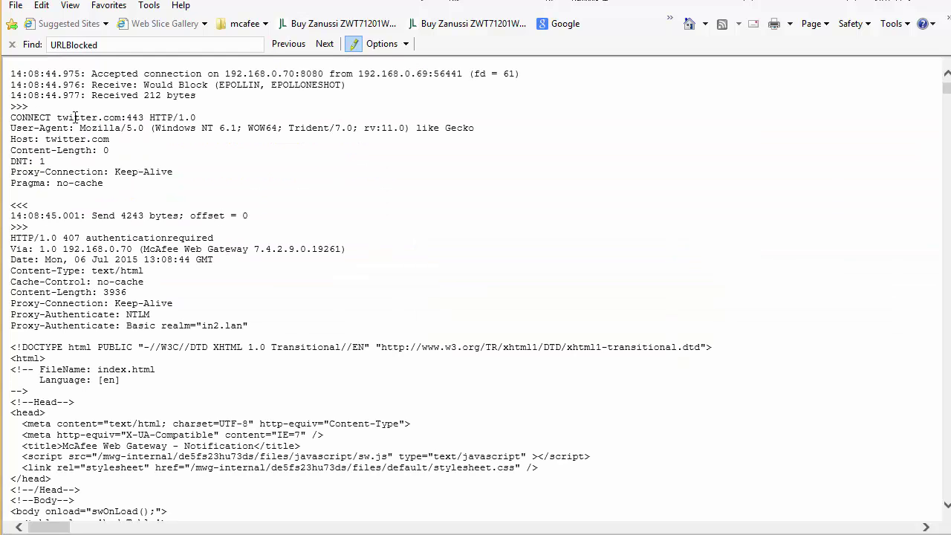
# Step: Examine the CONNECT twitter.com:443 request in connection trace HTTP-000747-C.txt and search the whole file for URLBlocked
pyautogui.moveTo(75, 118); pyautogui.dragTo(208, 120)
pyautogui.click(479, 189)
pyautogui.moveTo(946, 88); pyautogui.dragTo(937, 490)
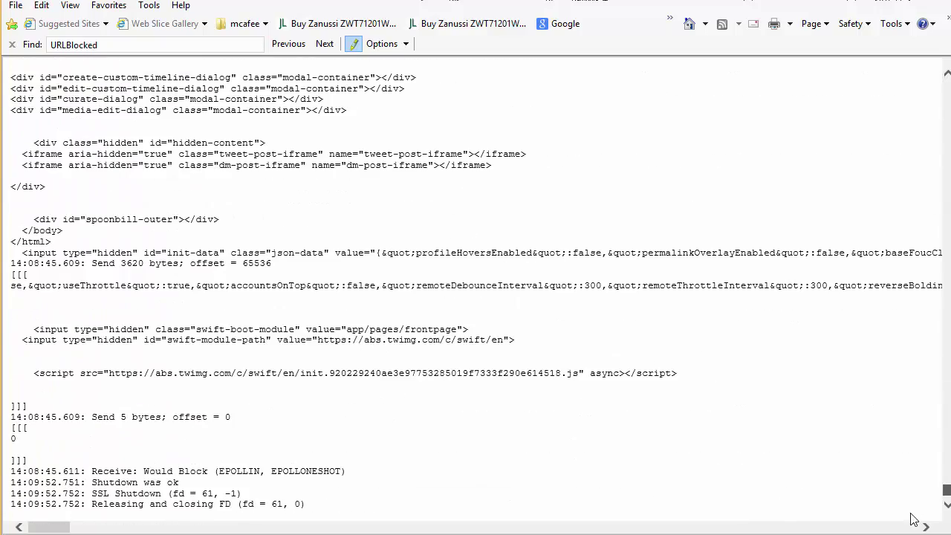
pyautogui.press('Return')
pyautogui.doubleClick(74, 45)
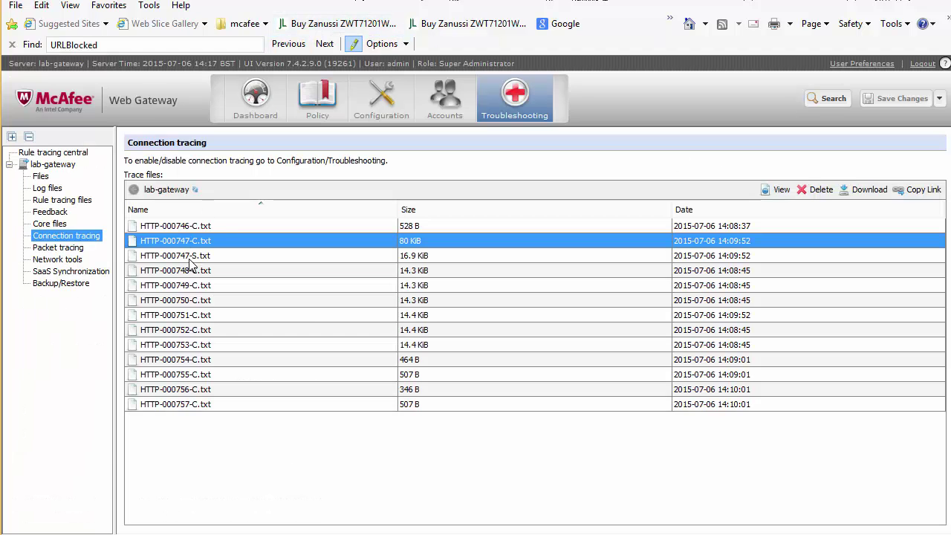
# Step: Read the server-side connection trace HTTP-000747-S.txt from start to end and return to the trace file list
pyautogui.doubleClick(189, 261)
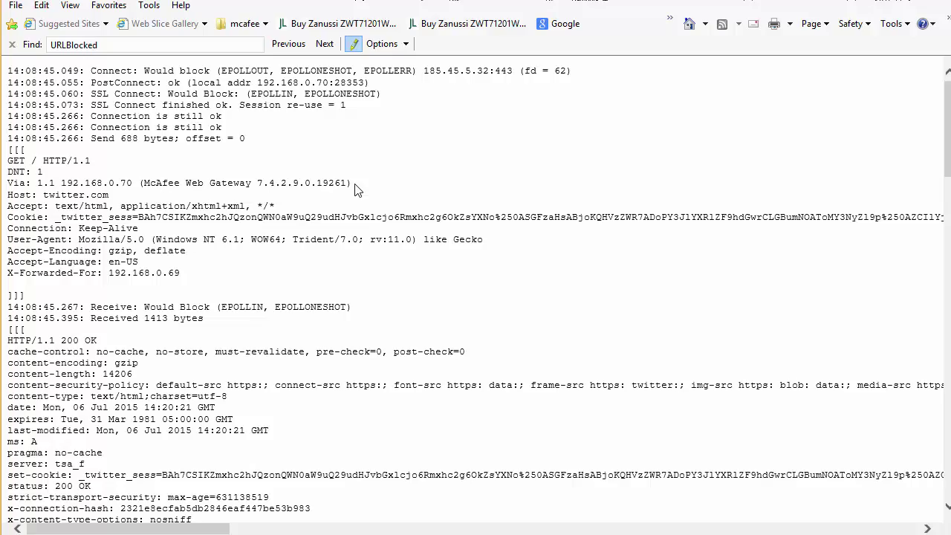
pyautogui.scroll(-3, 364, 208)
pyautogui.scroll(-20, 370, 223)
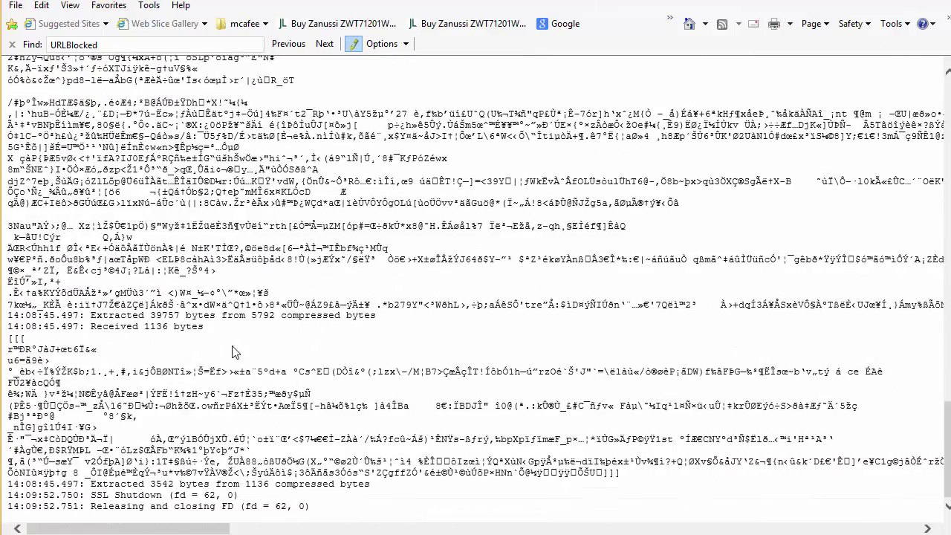
pyautogui.scroll(20, 235, 352)
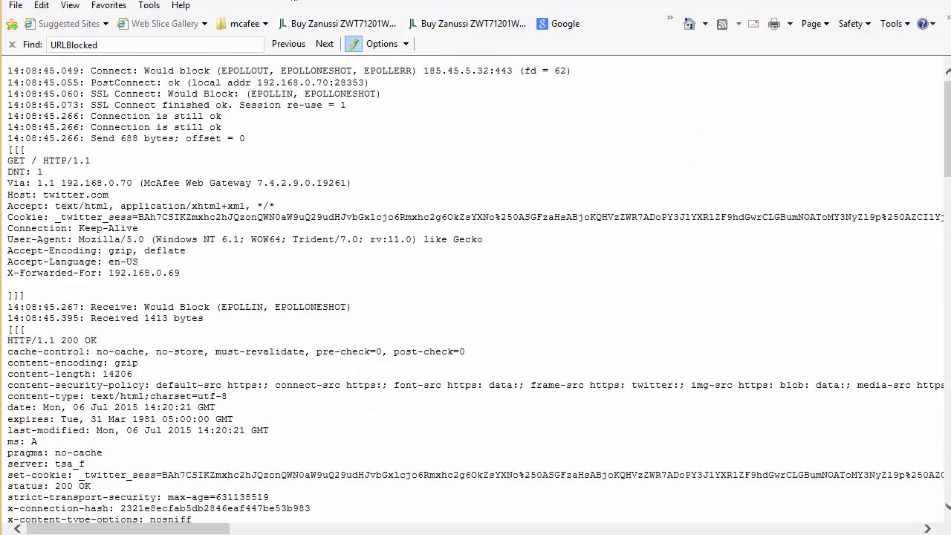
pyautogui.hotkey('alt', 'Left')
# Step: Open connection trace HTTP-000748-C.txt and highlight the abs.twimg.com:443 HTTP/1.0 target of its first CONNECT request
pyautogui.doubleClick(242, 272)
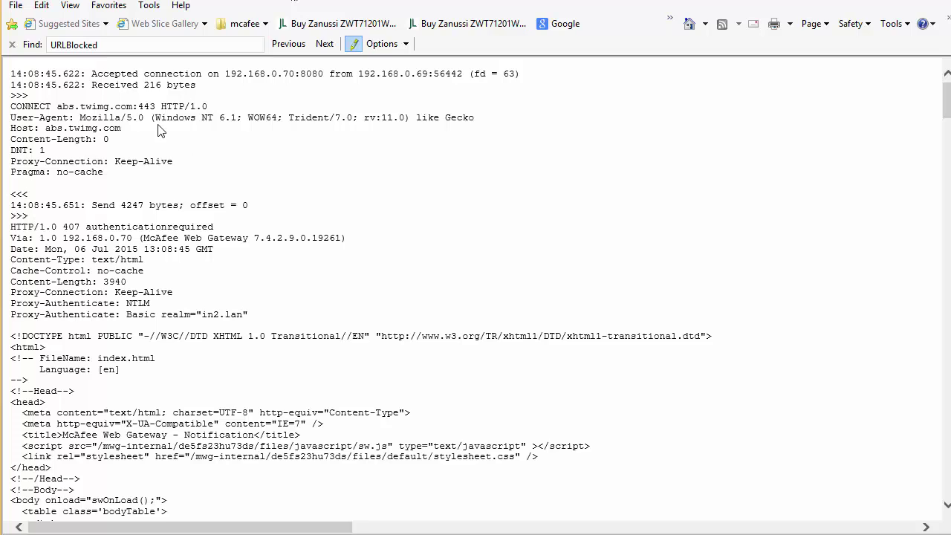
pyautogui.moveTo(56, 106); pyautogui.dragTo(160, 106)
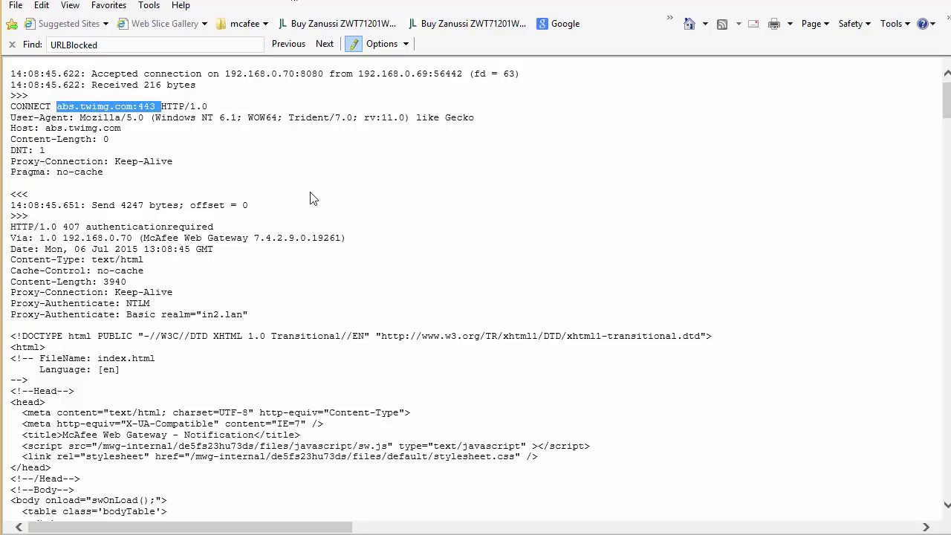
pyautogui.moveTo(10, 106); pyautogui.dragTo(179, 110)
pyautogui.moveTo(57, 106); pyautogui.dragTo(212, 106)
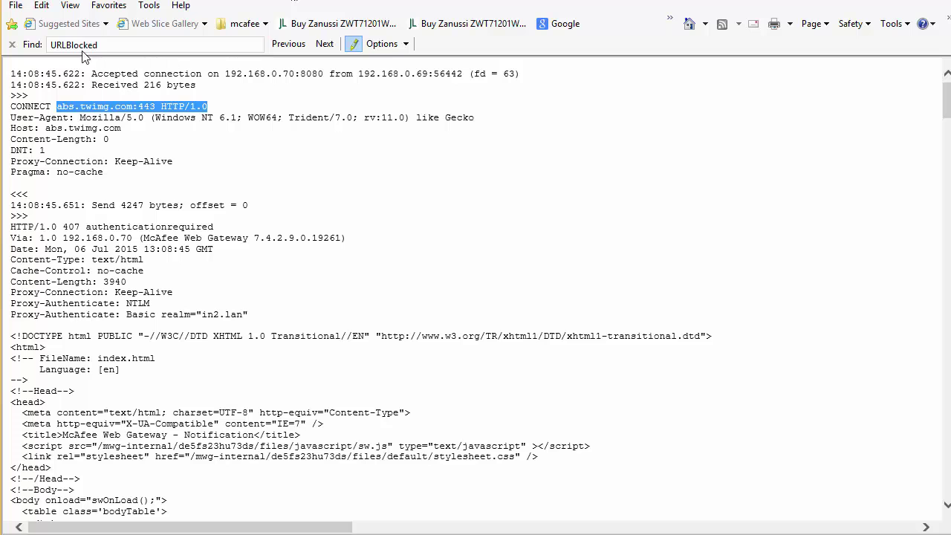
# Step: Step through the URLBlocked occurrences in the abs.twimg.com connection trace and look back over the preceding exchange
pyautogui.click(325, 44)
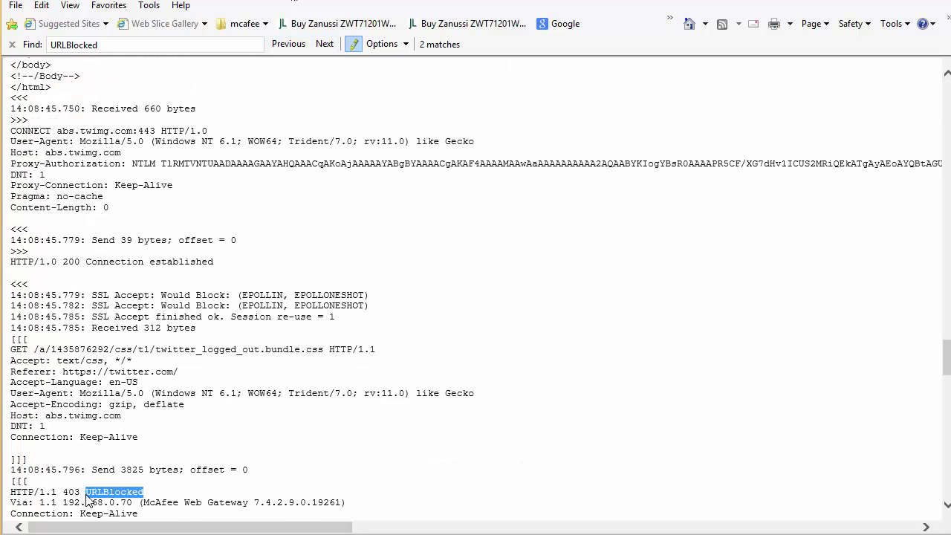
pyautogui.click(324, 44)
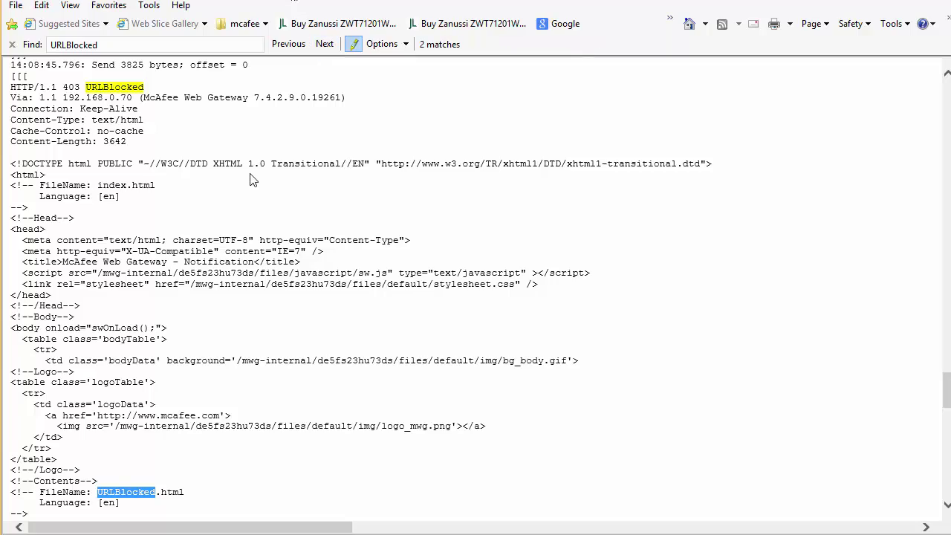
pyautogui.scroll(20, 252, 179)
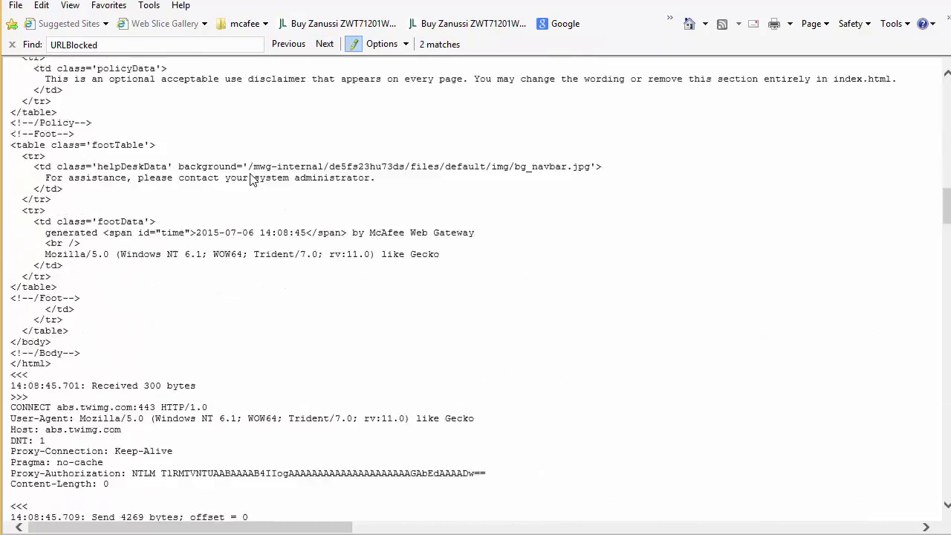
# Step: Find the URLBlocked response in the abs.twimg.com connection trace and go back to its first CONNECT request
pyautogui.moveTo(122, 127); pyautogui.dragTo(45, 128)
pyautogui.click(324, 44)
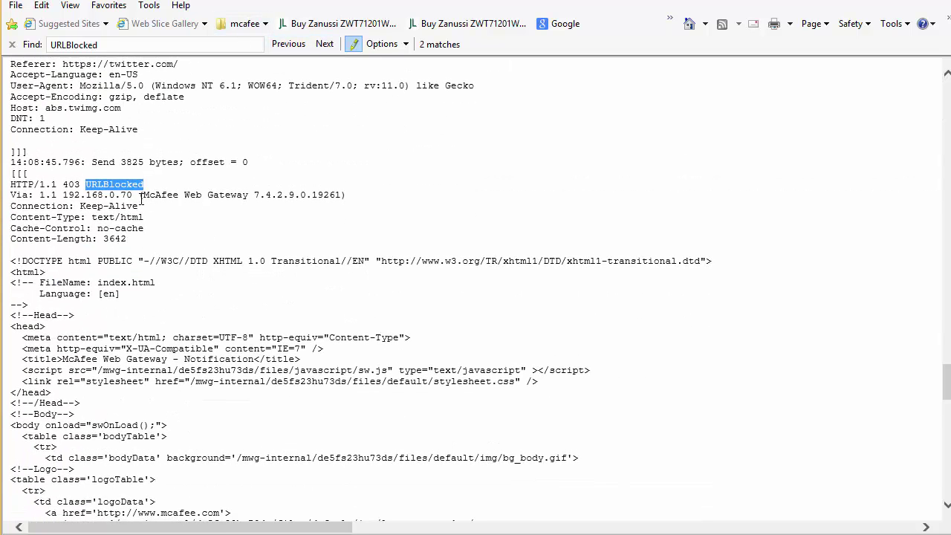
pyautogui.scroll(20, 141, 202)
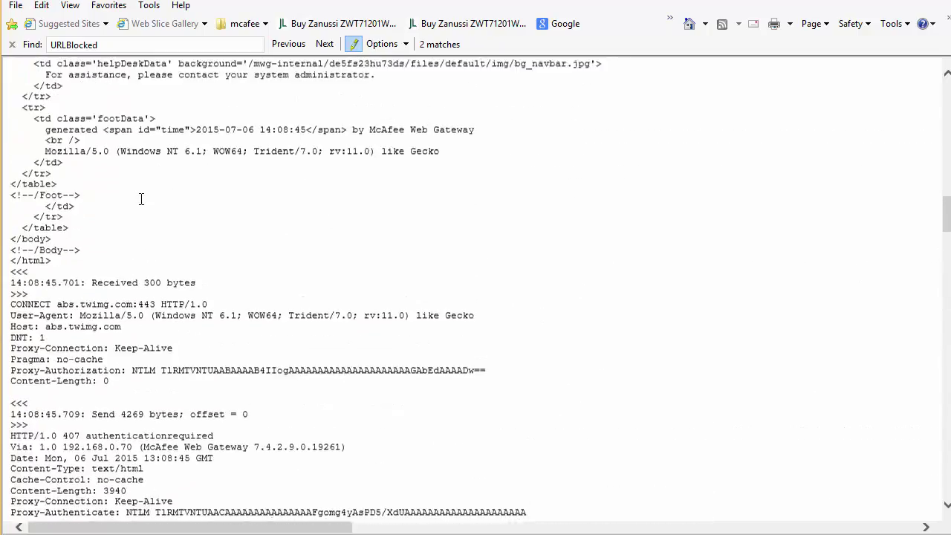
pyautogui.scroll(10, 141, 198)
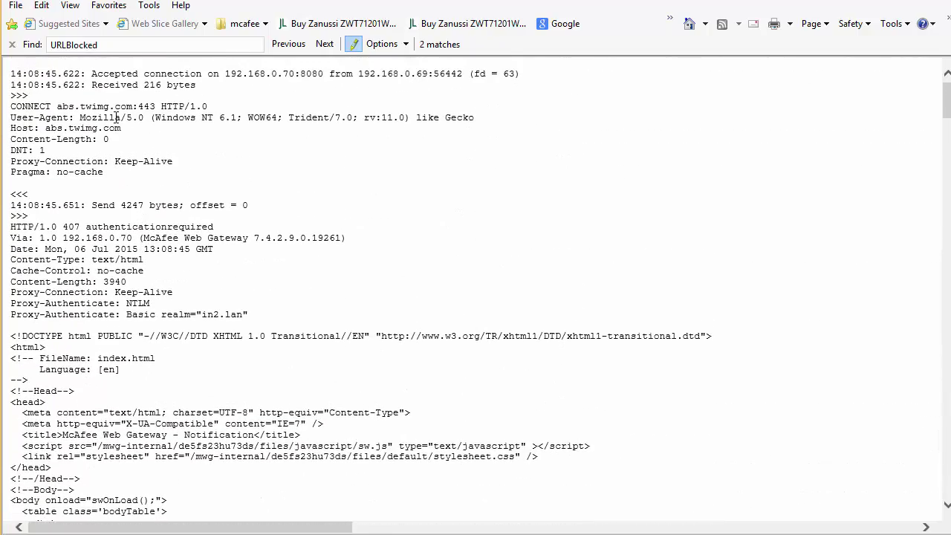
# Step: Copy twimg.com from the trace's CONNECT line and add it as a wildcard expression to the URL Filtering policy's URL WhiteList
pyautogui.moveTo(134, 107); pyautogui.dragTo(80, 107)
pyautogui.rightClick(89, 106)
pyautogui.click(122, 133)
pyautogui.click(293, 2)
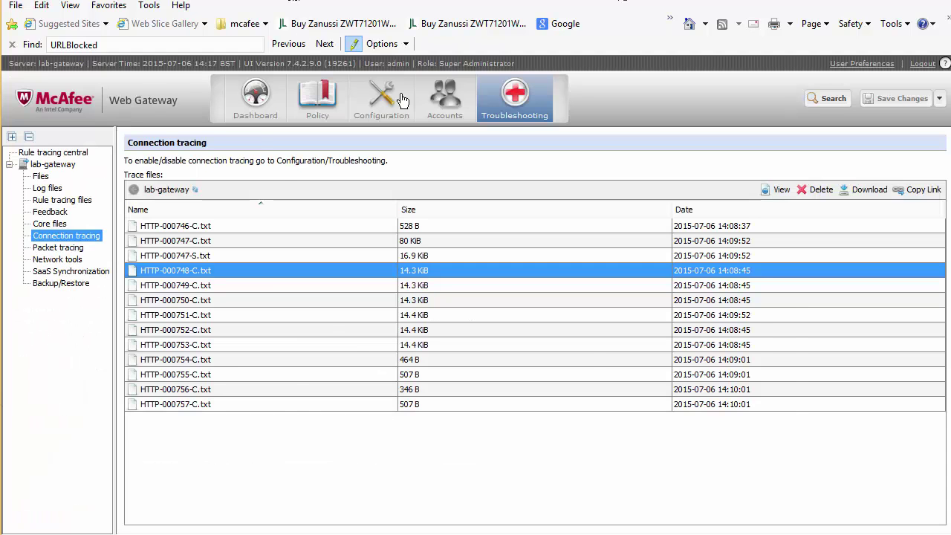
pyautogui.click(319, 101)
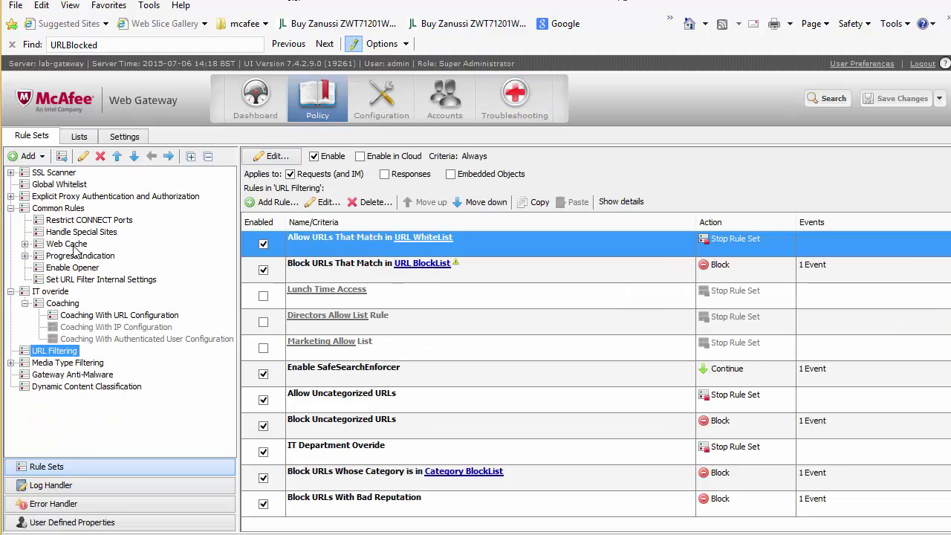
pyautogui.click(417, 239)
pyautogui.click(292, 261)
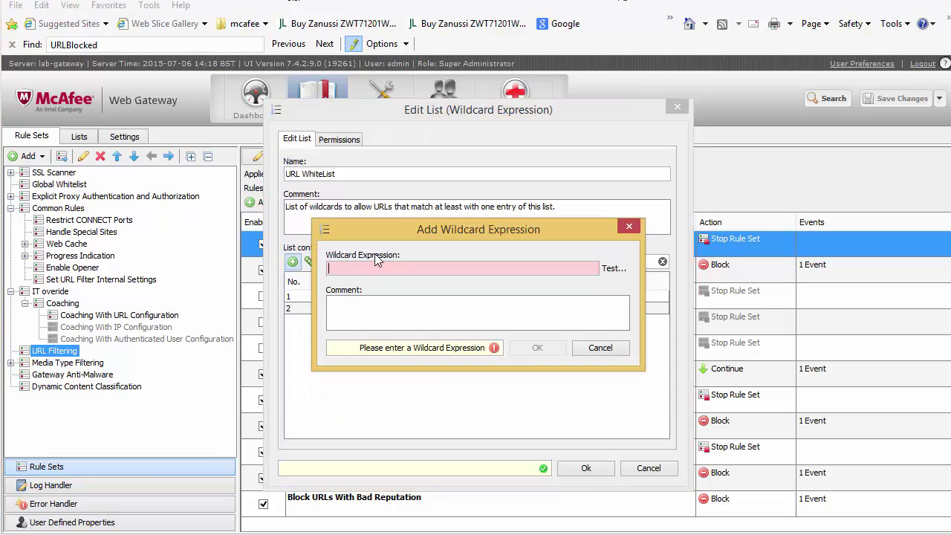
pyautogui.hotkey('ctrl', 'v')
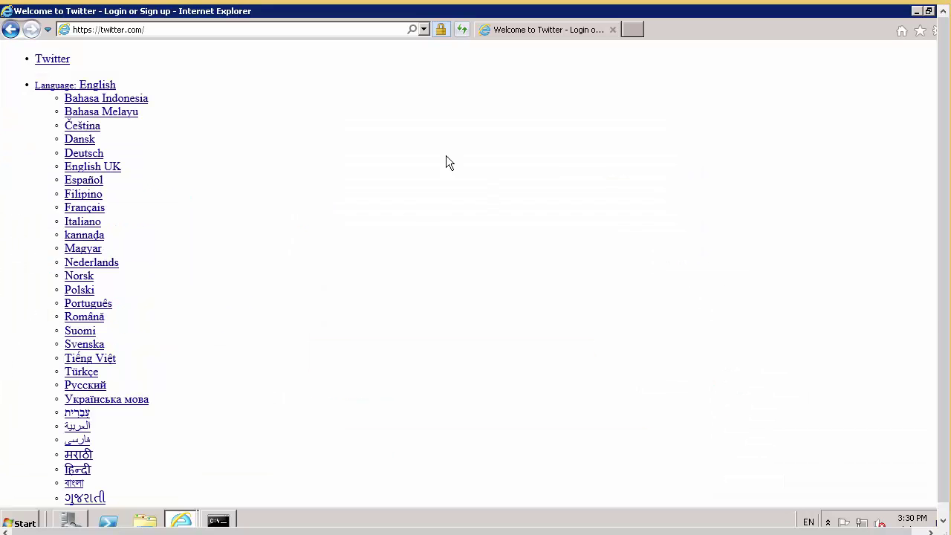
pyautogui.click(461, 29)
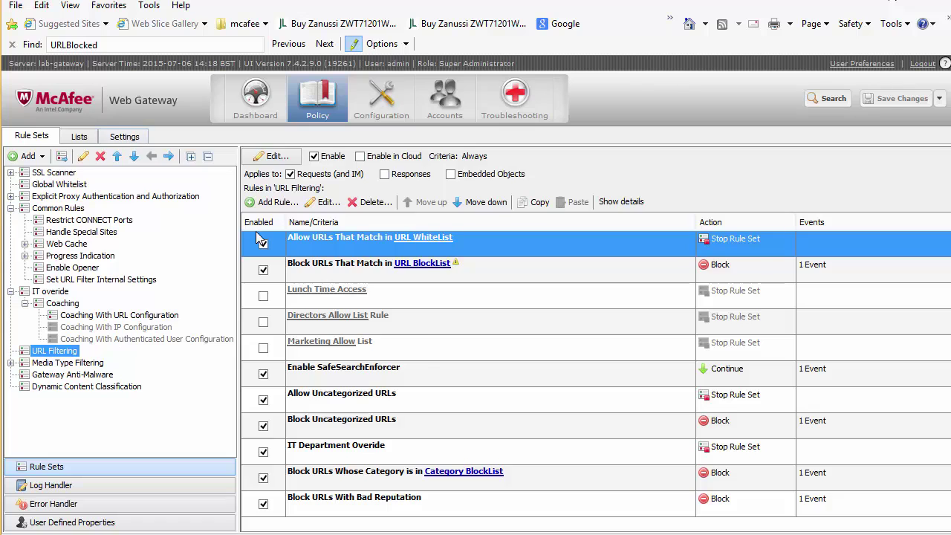
pyautogui.click(494, 96)
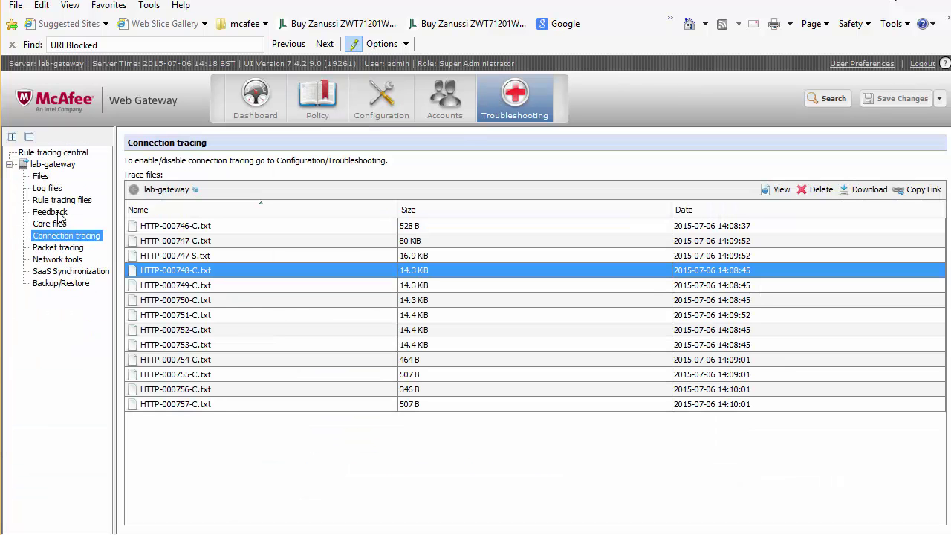
pyautogui.click(45, 153)
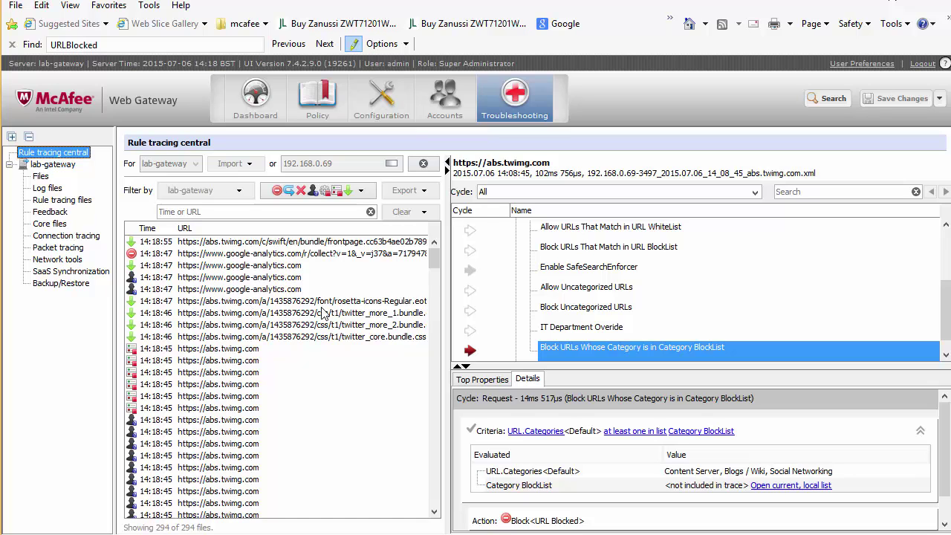
pyautogui.click(196, 349)
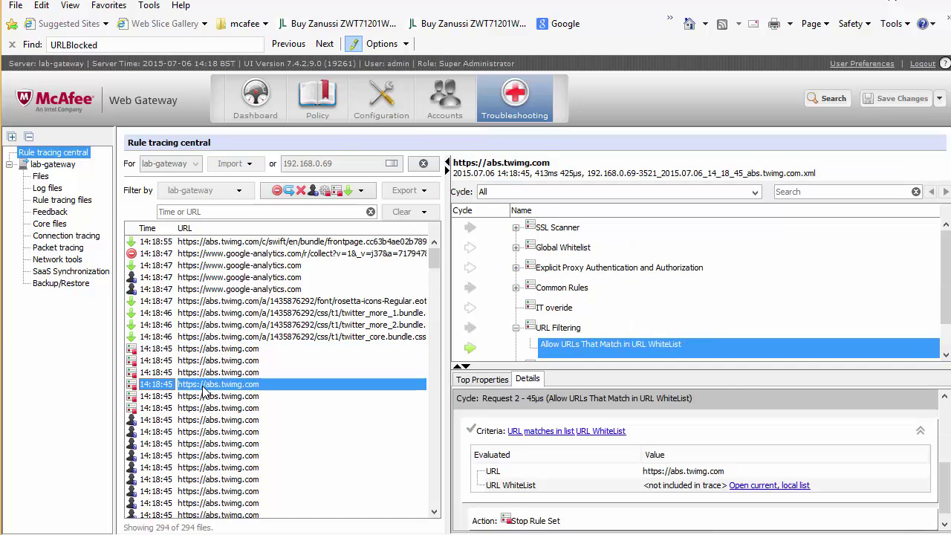
pyautogui.click(205, 398)
pyautogui.click(195, 349)
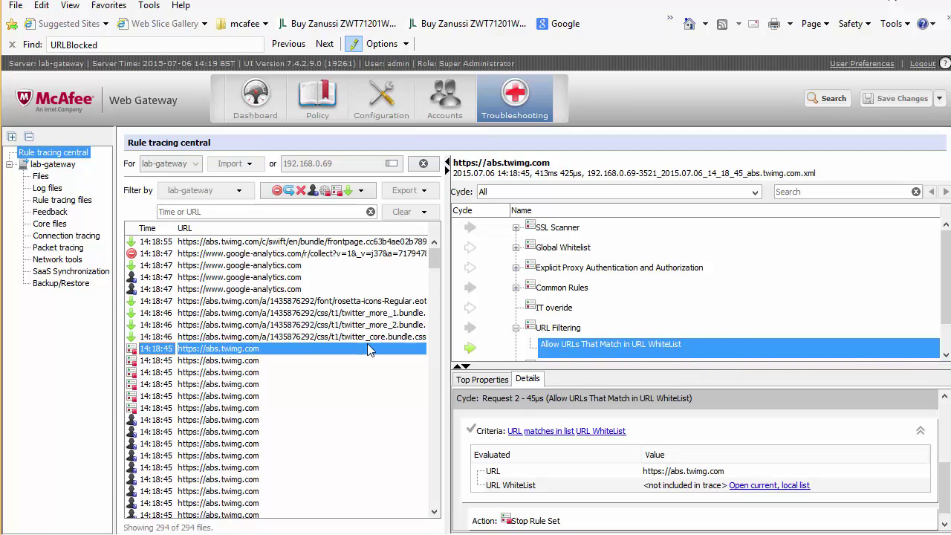
pyautogui.click(230, 255)
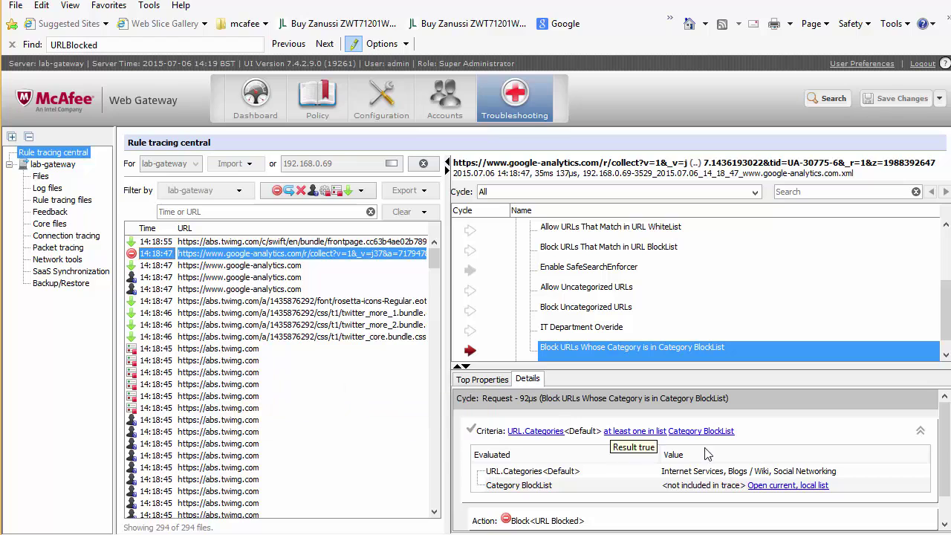
# Step: Delete the listed connection trace files from HTTP-000746-C.txt to HTTP-000757-C.txt
pyautogui.click(63, 237)
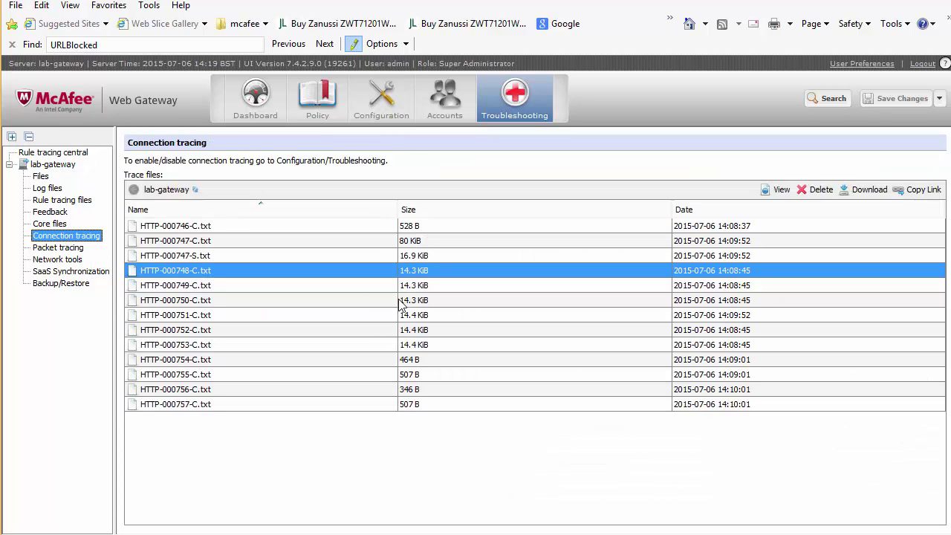
pyautogui.click(177, 405)
pyautogui.hotkey('shift', 'Up')
pyautogui.hotkey('shift', 'Up')
pyautogui.hotkey('shift', 'Up')
pyautogui.hotkey('shift', 'Up')
pyautogui.hotkey('shift', 'Up')
pyautogui.hotkey('shift', 'Up')
pyautogui.hotkey('shift', 'Up')
pyautogui.hotkey('shift', 'Up')
pyautogui.hotkey('shift', 'Up')
pyautogui.hotkey('shift', 'Up')
pyautogui.hotkey('shift', 'Up')
pyautogui.hotkey('shift', 'Up')
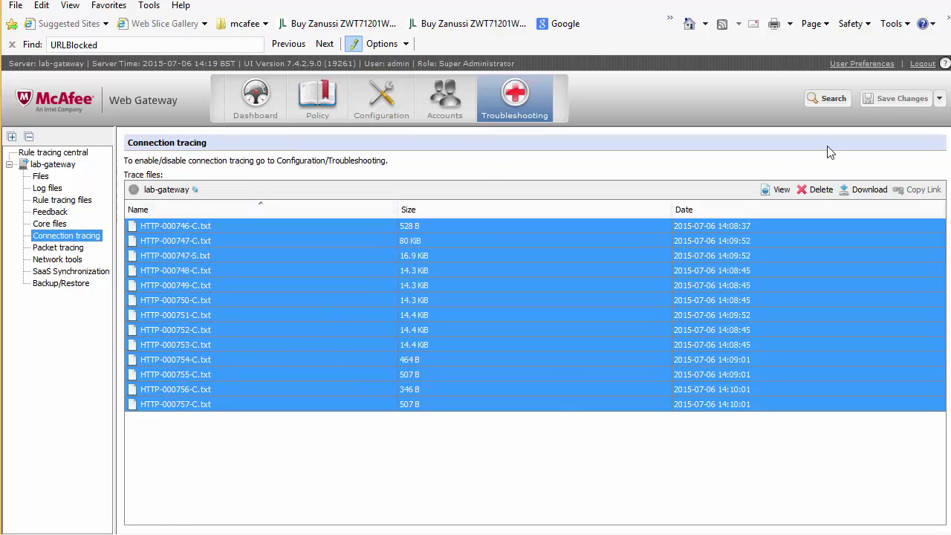
pyautogui.click(817, 191)
pyautogui.click(460, 318)
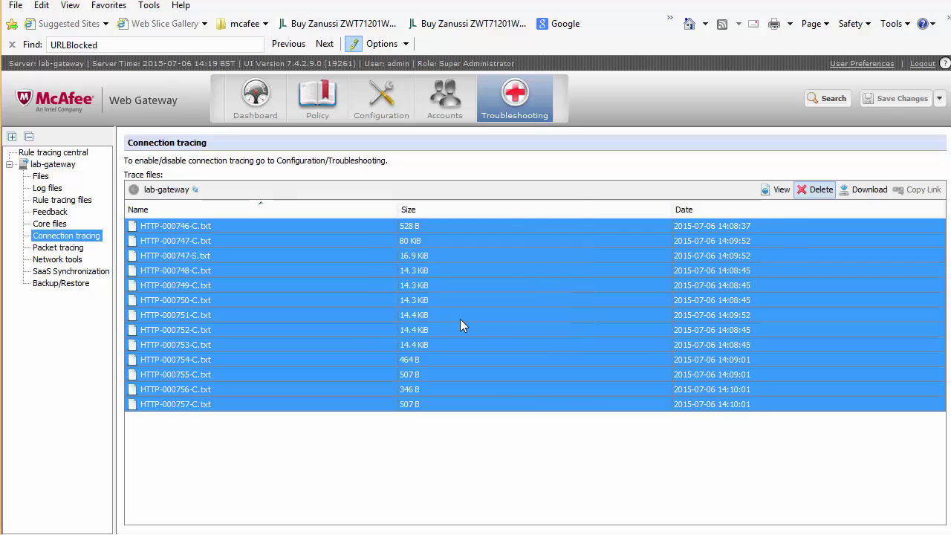
# Step: Select all remaining connection trace files, starting with HTTP-000758-C.txt, and delete them
pyautogui.click(460, 285)
pyautogui.hotkey('ctrl', 'a')
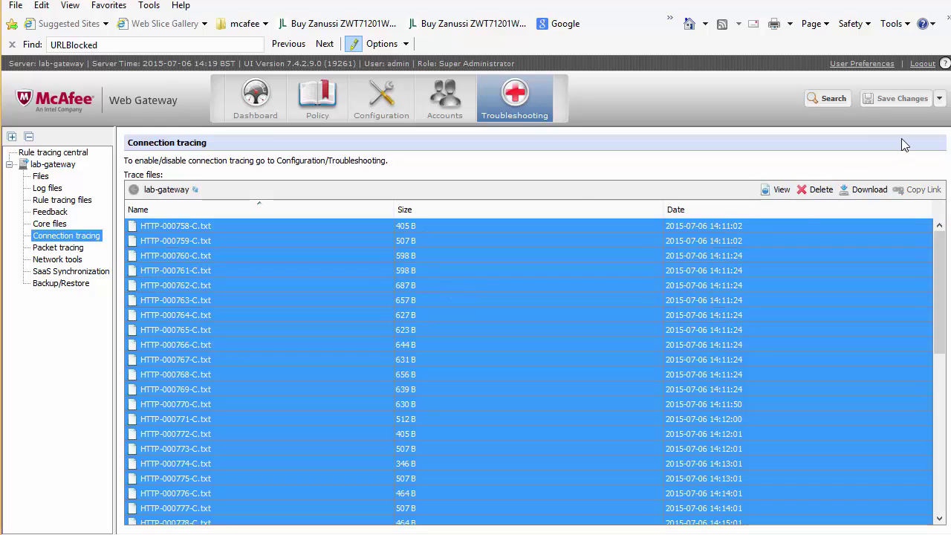
pyautogui.click(817, 189)
pyautogui.click(460, 318)
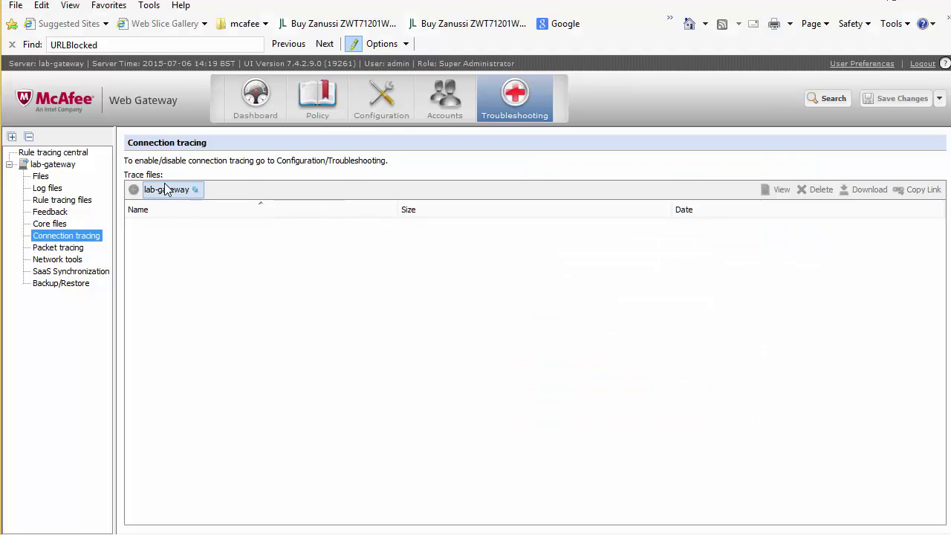
# Step: Refresh the lab-gateway trace file list and check HTTP-000787-C.txt, HTTP-000787-S.txt and HTTP-000788-C.txt one after another
pyautogui.click(165, 189)
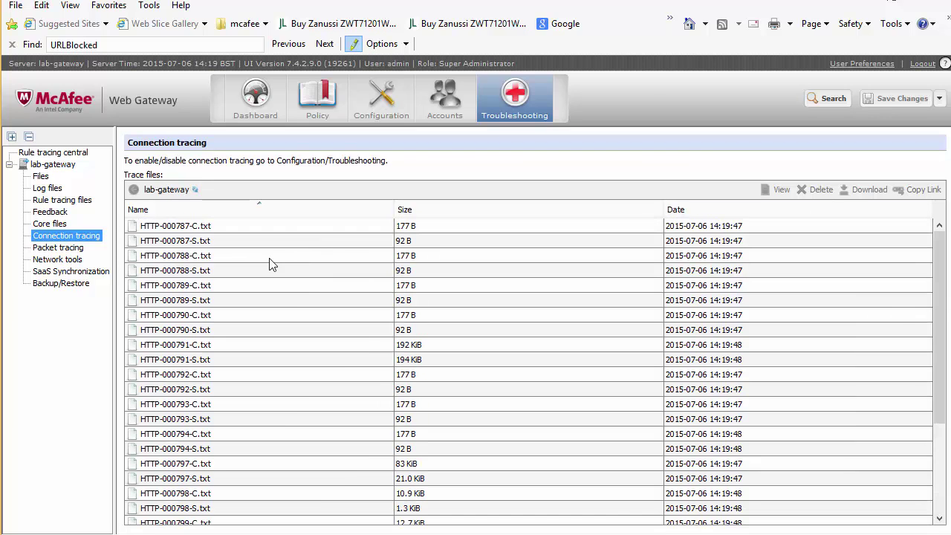
pyautogui.doubleClick(166, 228)
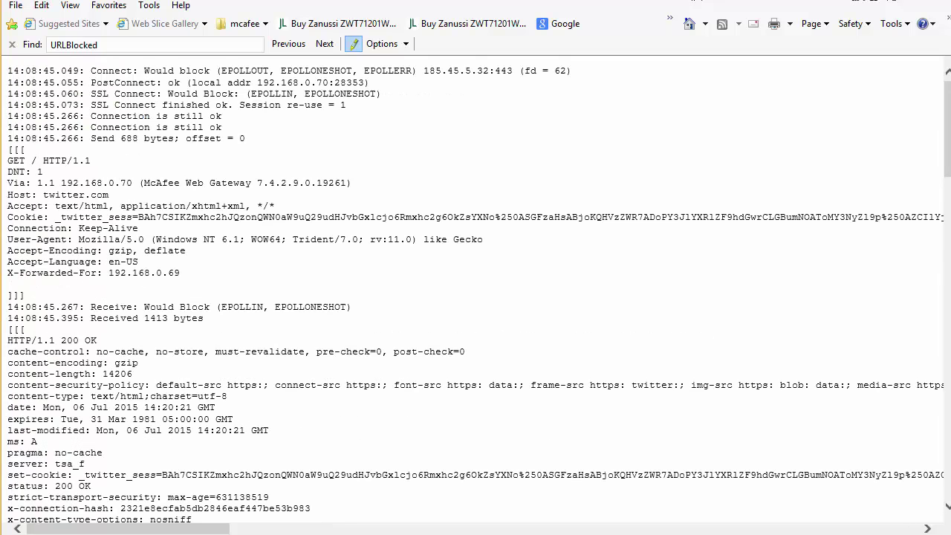
pyautogui.hotkey('alt', 'Left')
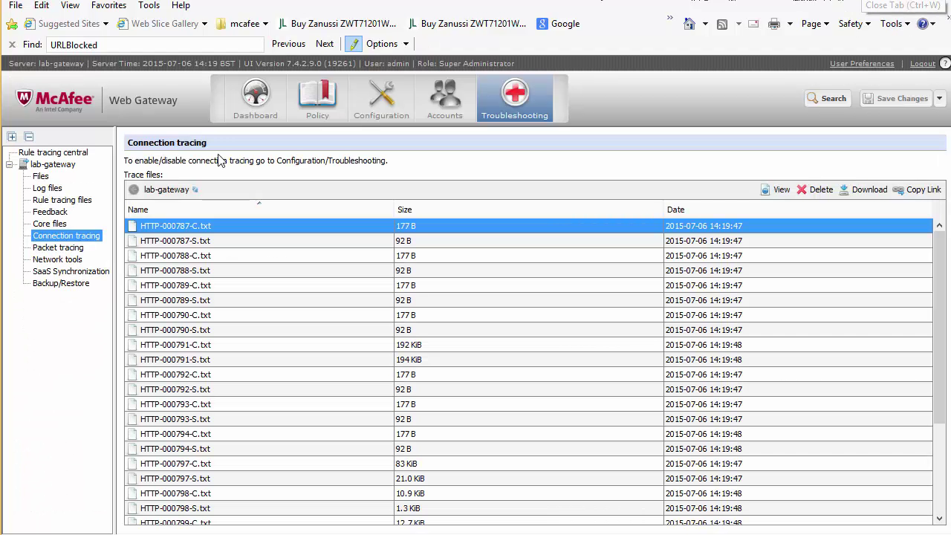
pyautogui.doubleClick(186, 250)
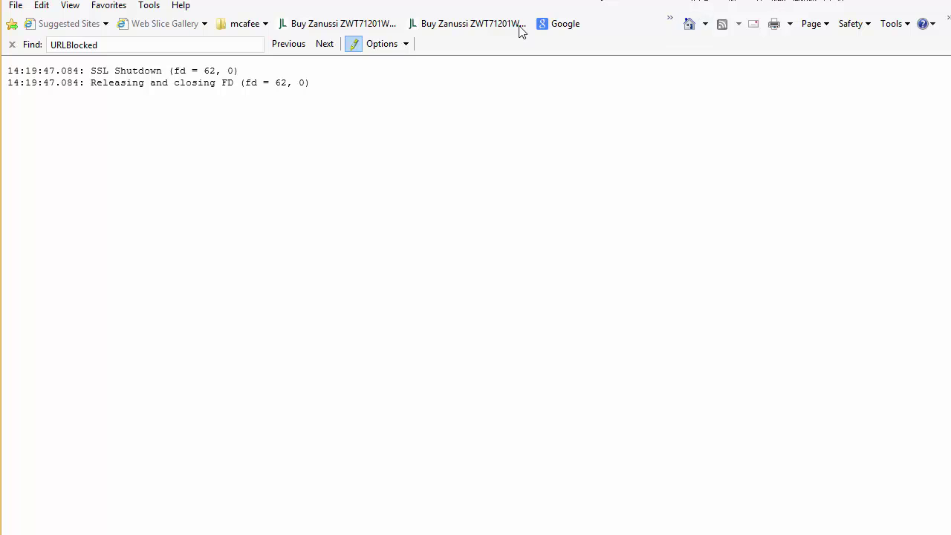
pyautogui.hotkey('alt', 'Left')
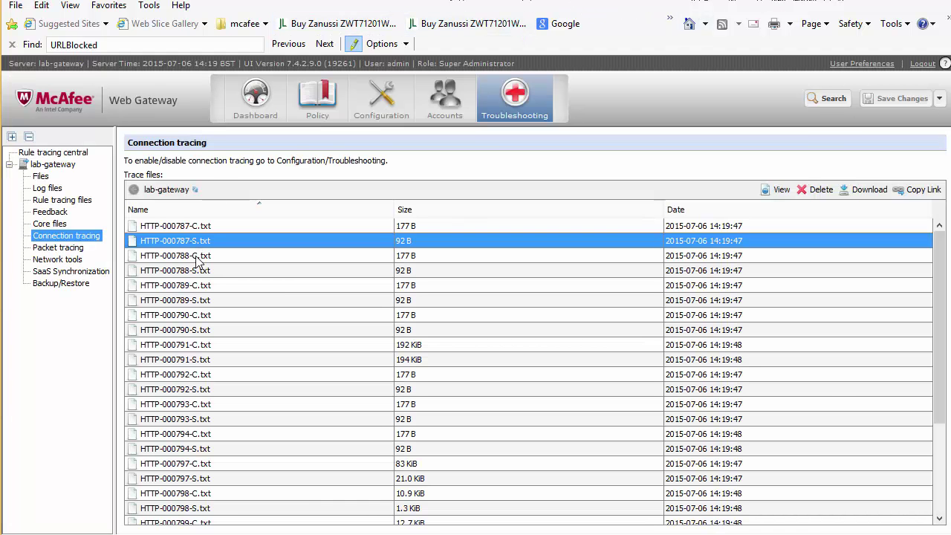
pyautogui.doubleClick(195, 259)
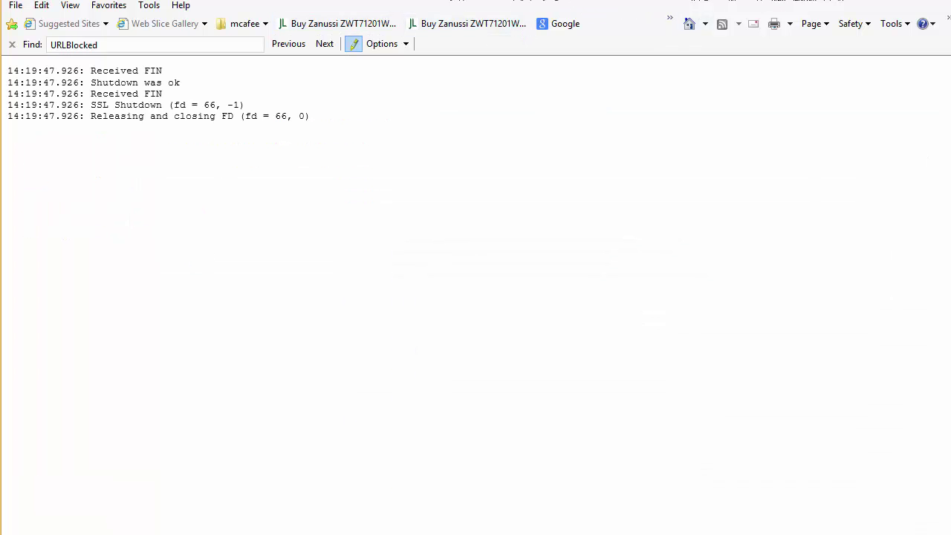
pyautogui.hotkey('alt', 'Left')
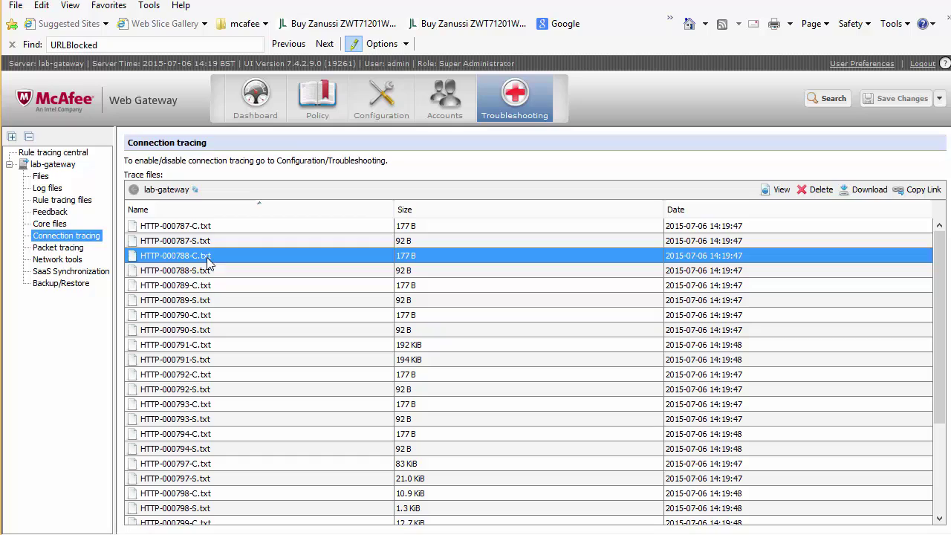
# Step: Look through the client-side connection trace HTTP-000791-C.txt and return to the trace file list
pyautogui.doubleClick(206, 344)
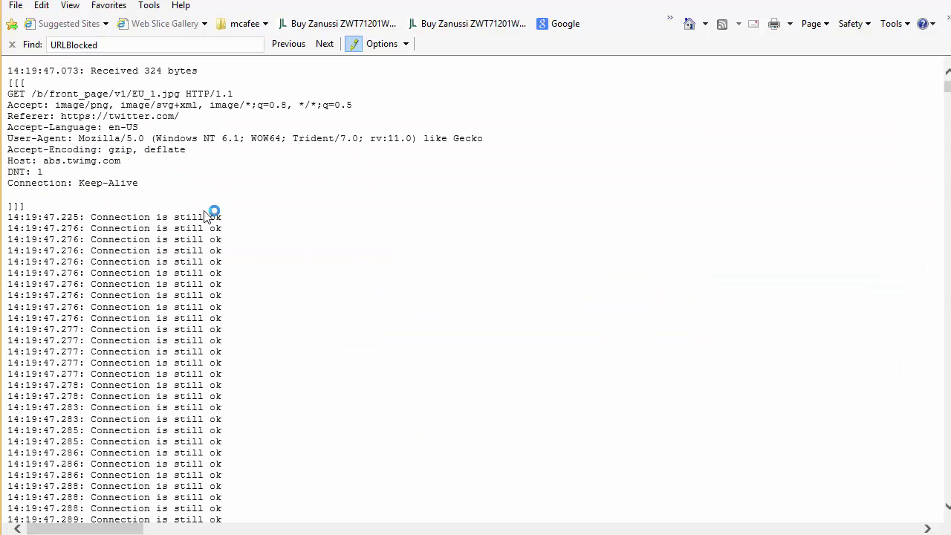
pyautogui.scroll(-10, 393, 246)
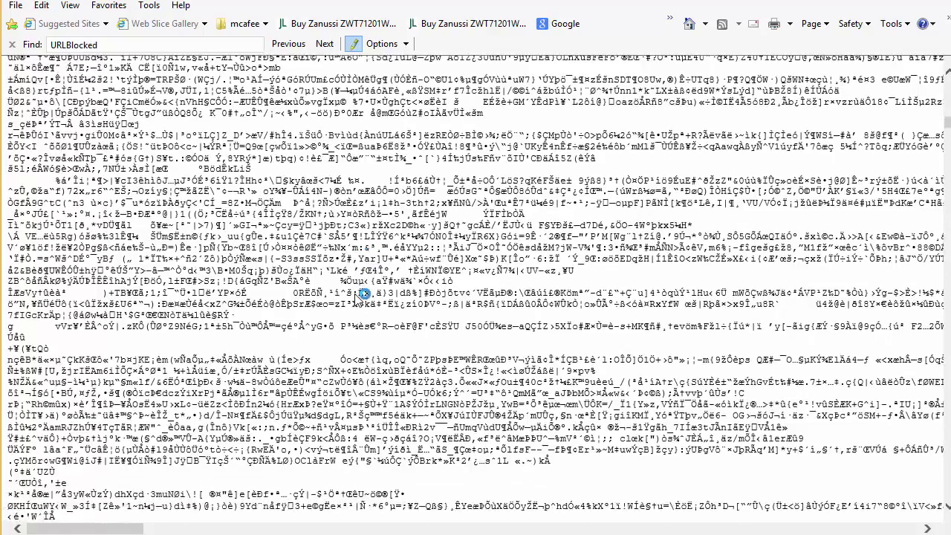
pyautogui.hotkey('alt', 'Left')
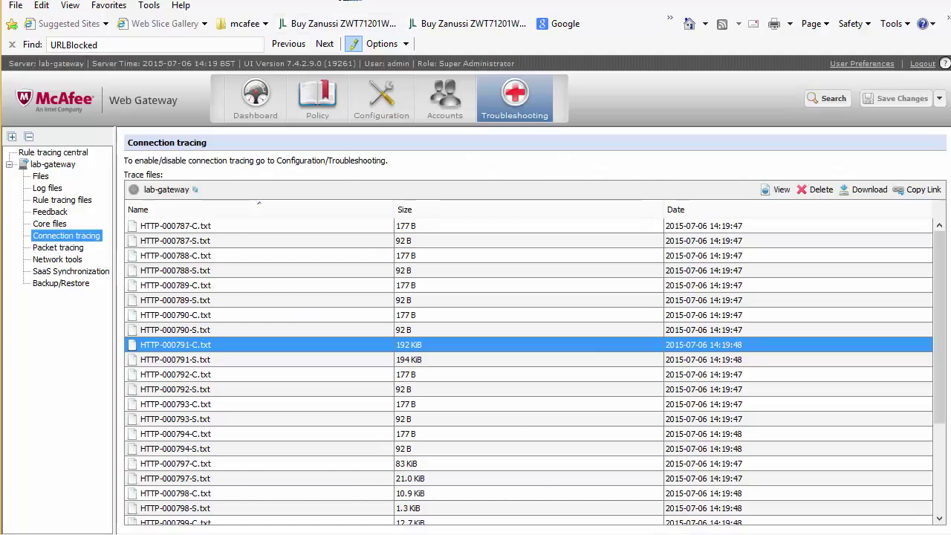
# Step: Open HTTP-000791-S.txt, highlight its abs.twimg.com host, search it for URLBlocked and return to the trace file list
pyautogui.doubleClick(182, 360)
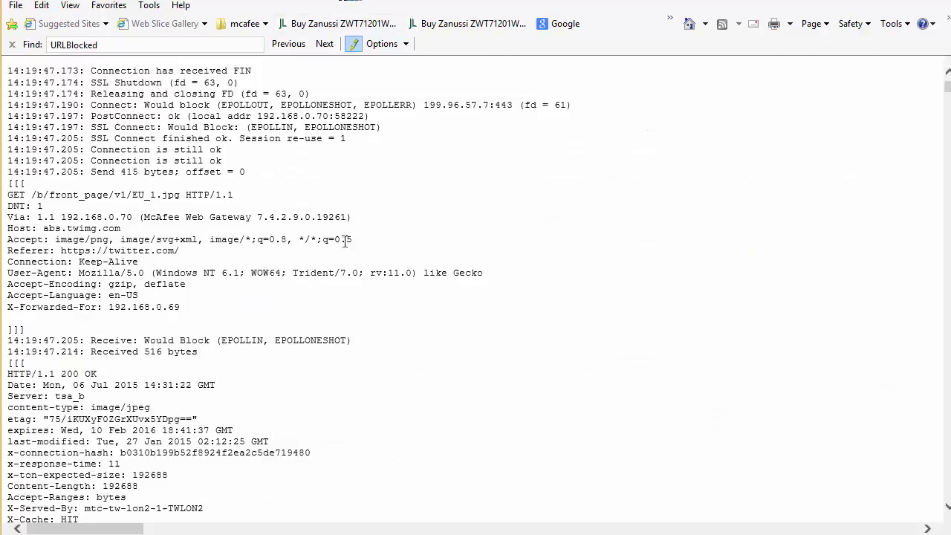
pyautogui.moveTo(121, 229); pyautogui.dragTo(47, 232)
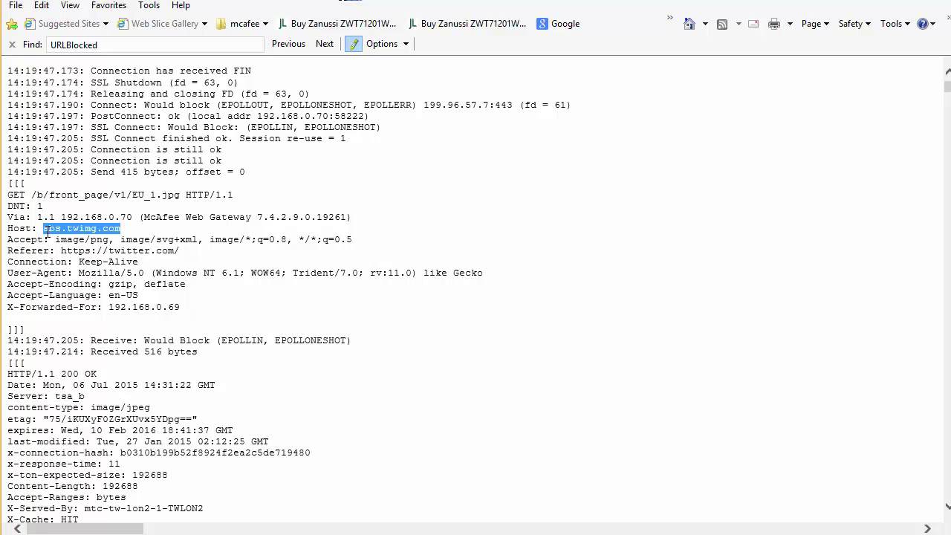
pyautogui.click(321, 45)
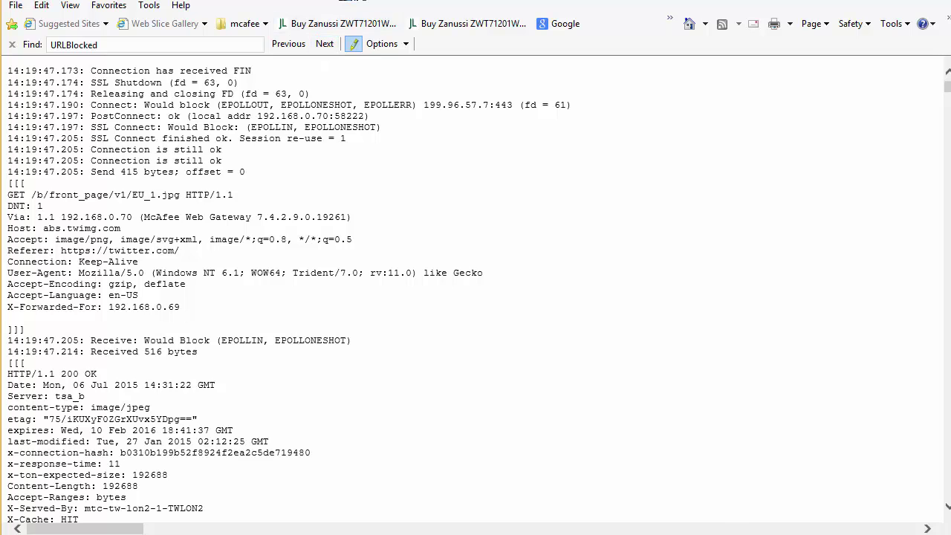
pyautogui.hotkey('alt', 'Left')
pyautogui.doubleClick(226, 375)
pyautogui.scroll(-10, 93, 304)
pyautogui.scroll(5, 93, 305)
pyautogui.scroll(-15, 93, 300)
pyautogui.scroll(20, 93, 302)
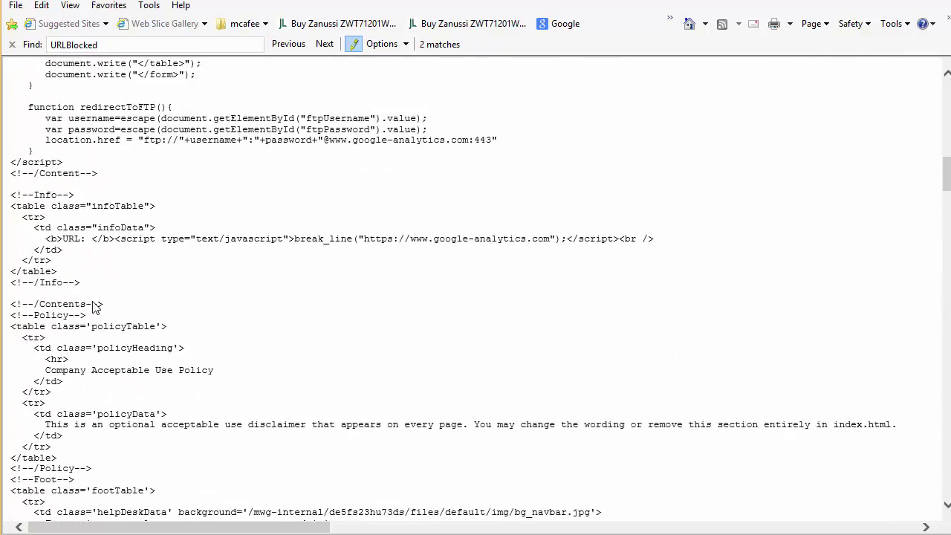
pyautogui.scroll(2, 94, 302)
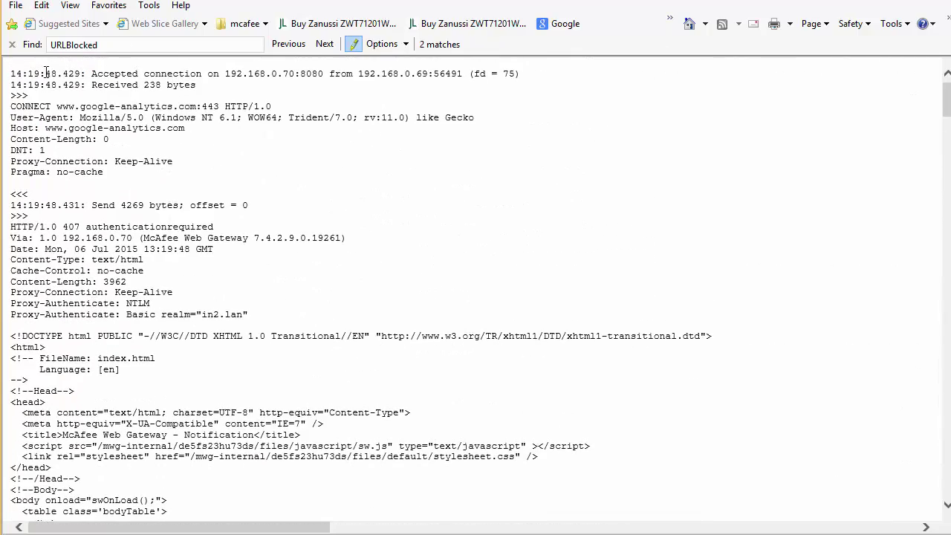
pyautogui.moveTo(272, 106); pyautogui.dragTo(64, 107)
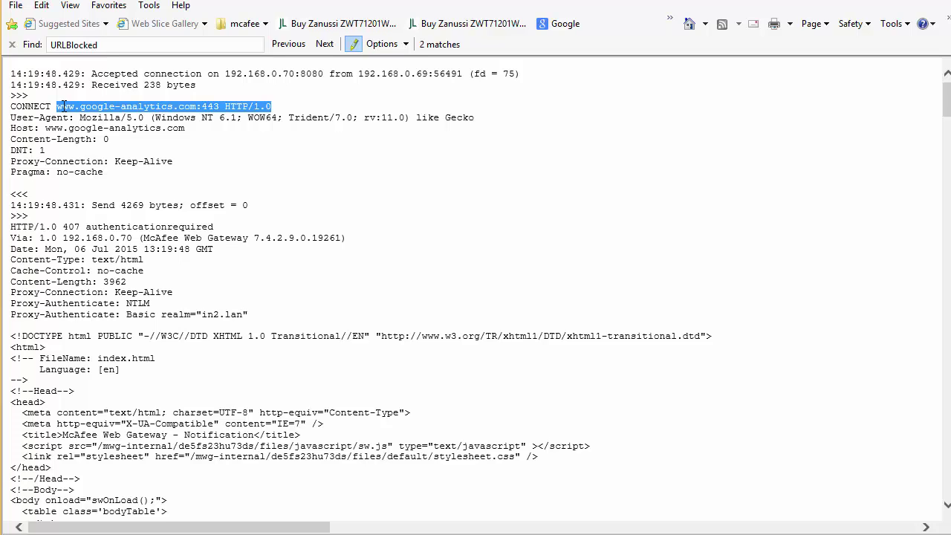
pyautogui.click(324, 45)
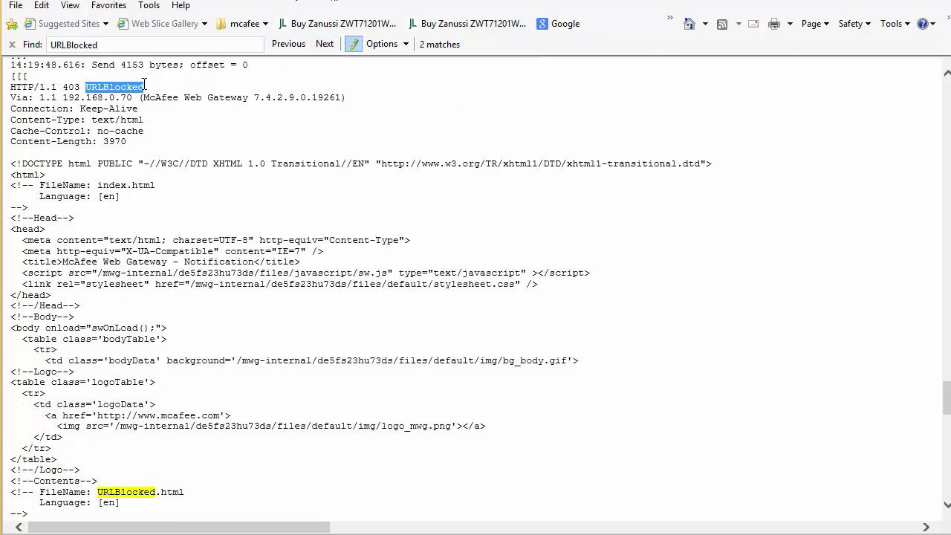
pyautogui.scroll(-5, 265, 202)
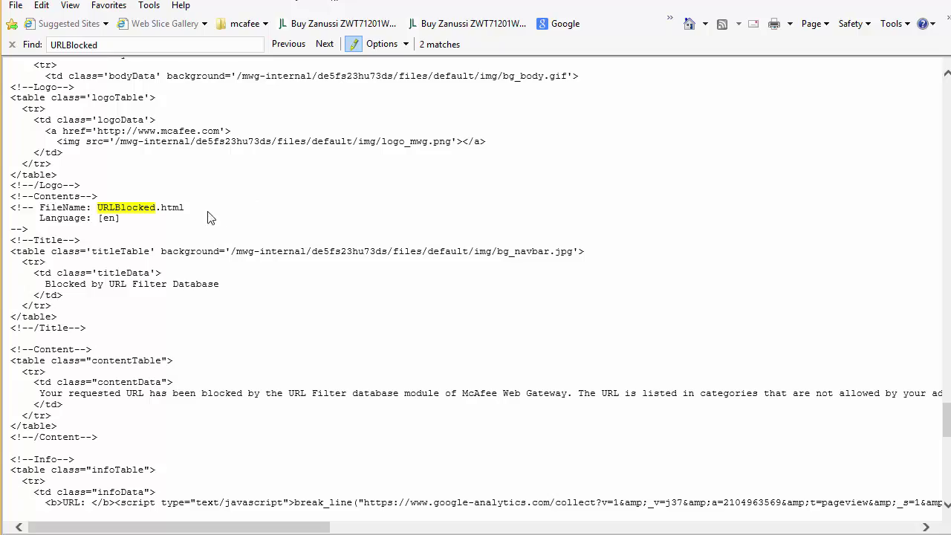
pyautogui.scroll(-5, 218, 235)
pyautogui.scroll(15, 218, 235)
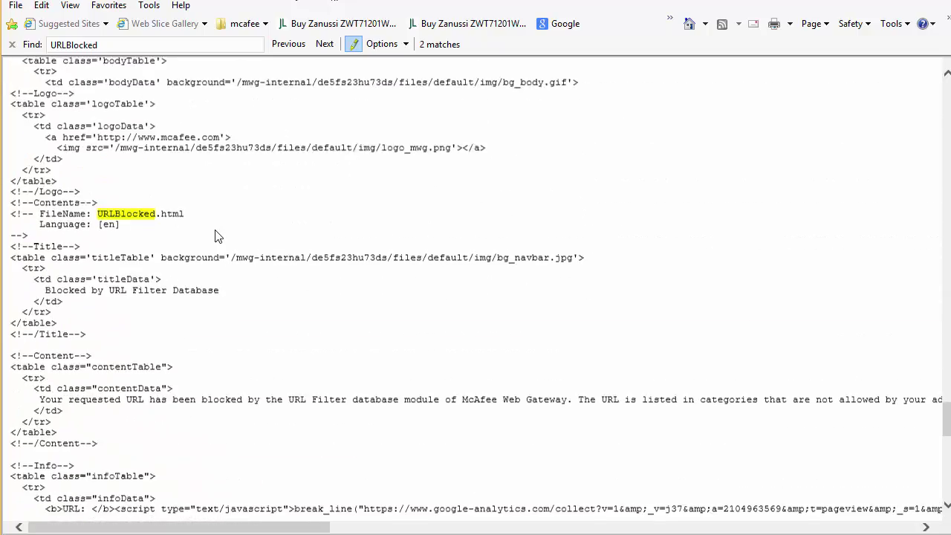
pyautogui.scroll(5, 217, 235)
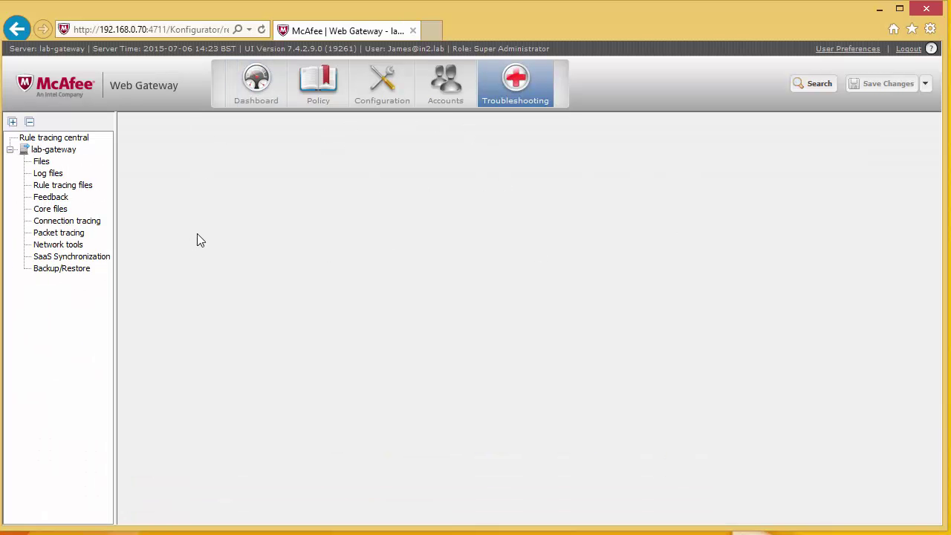
# Step: Open access_denied.log from the lab-gateway user-defined logs and go to its most recent entries
pyautogui.click(43, 176)
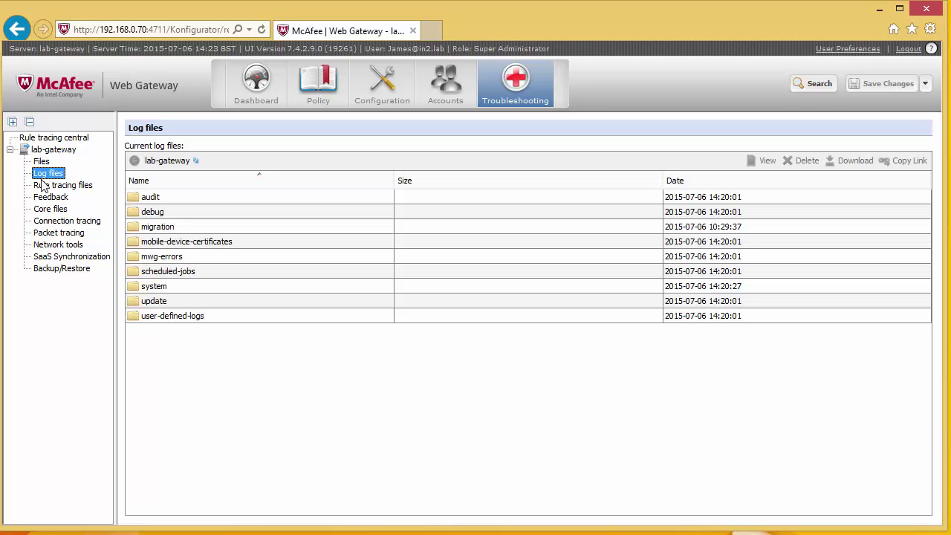
pyautogui.doubleClick(156, 318)
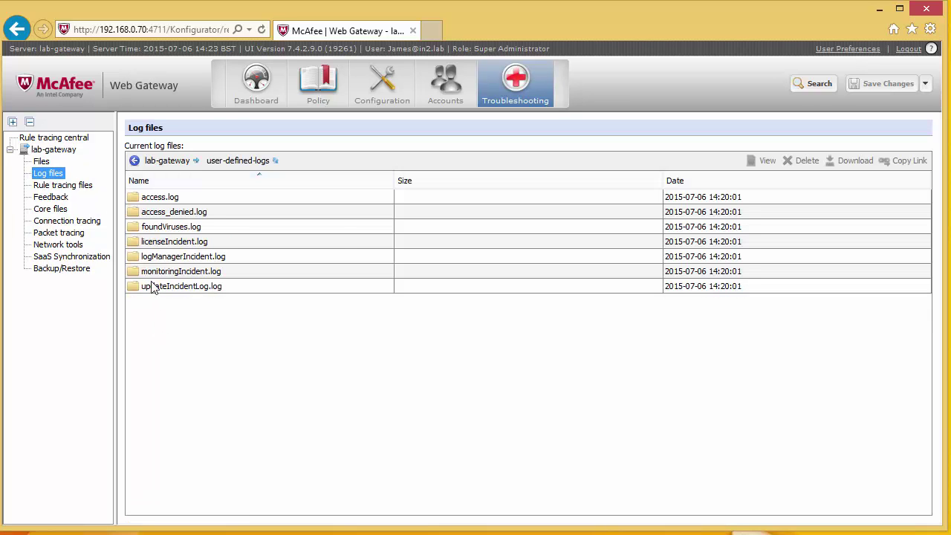
pyautogui.doubleClick(158, 212)
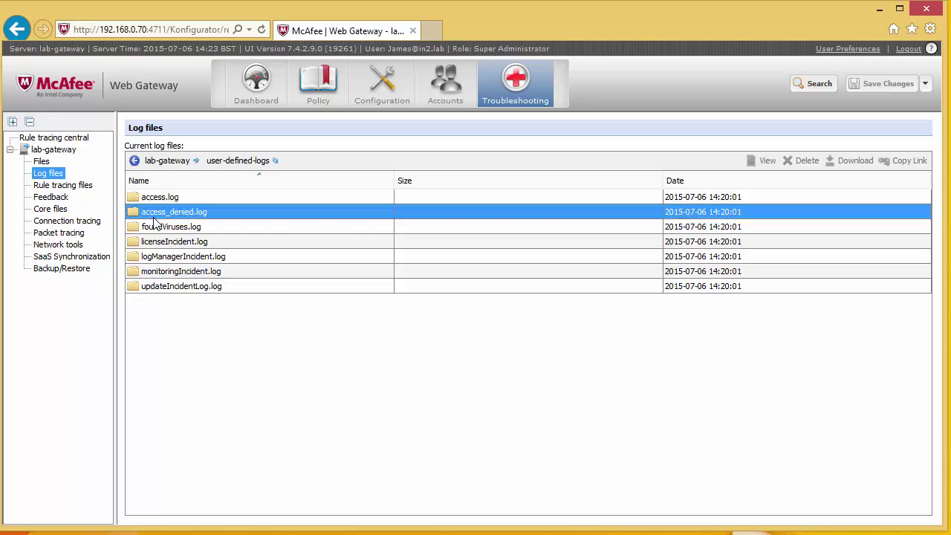
pyautogui.doubleClick(158, 199)
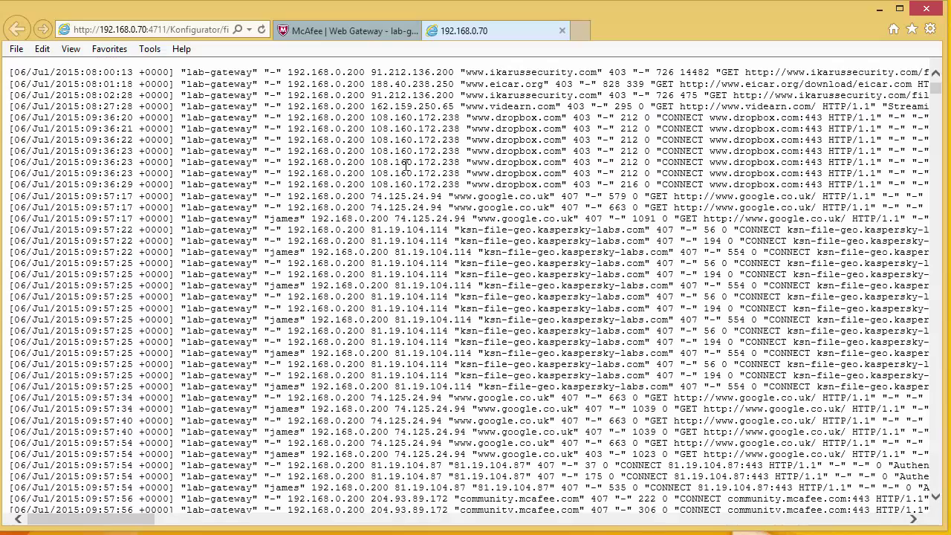
pyautogui.moveTo(934, 92); pyautogui.dragTo(935, 424)
pyautogui.moveTo(910, 460); pyautogui.dragTo(921, 519)
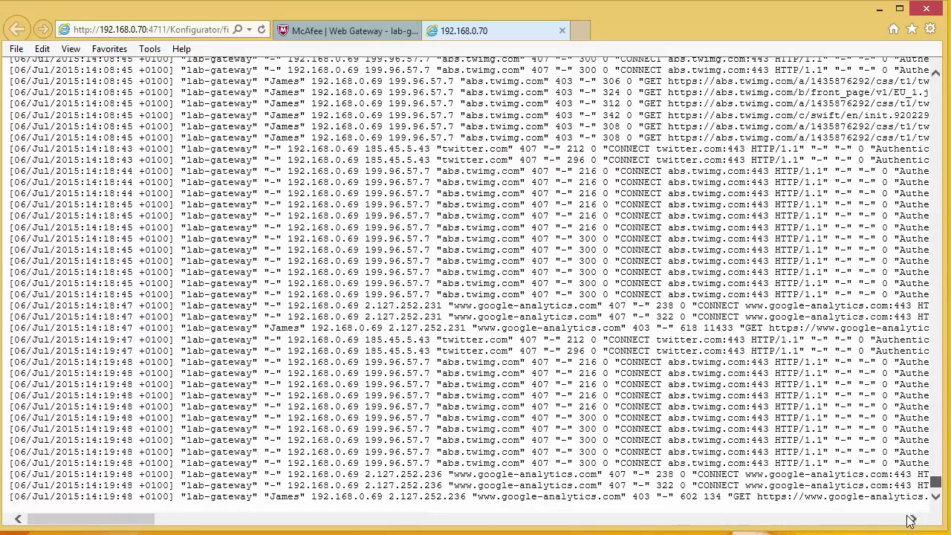
pyautogui.moveTo(146, 518); pyautogui.dragTo(93, 517)
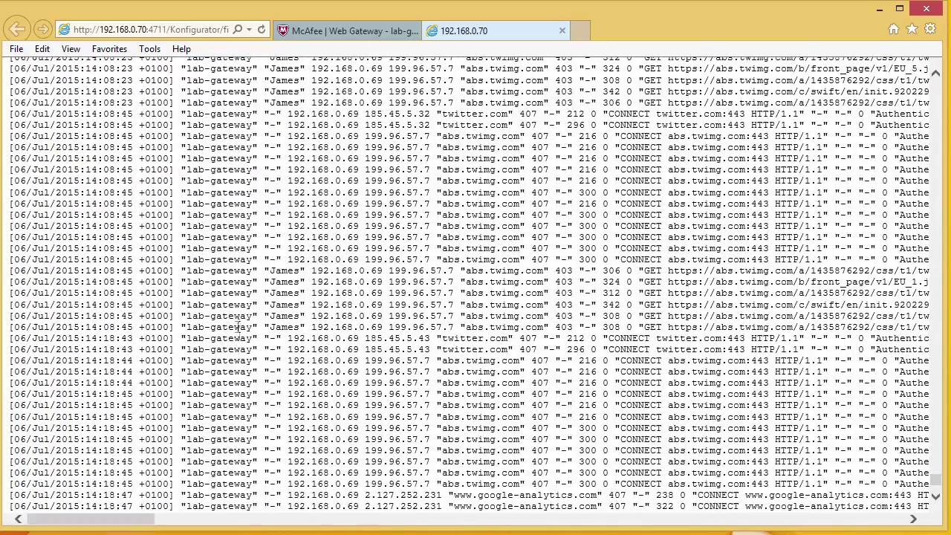
# Step: Highlight the last 14:08:45 abs.twimg.com 403 entry and read across it for the URL categories and blocking rule
pyautogui.moveTo(338, 324); pyautogui.dragTo(948, 326)
pyautogui.click(460, 324)
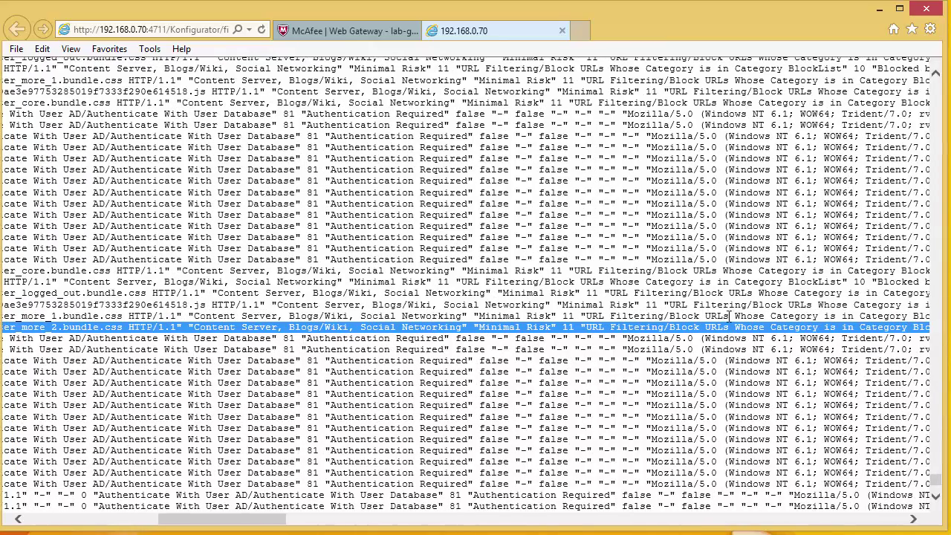
pyautogui.moveTo(257, 525); pyautogui.dragTo(305, 527)
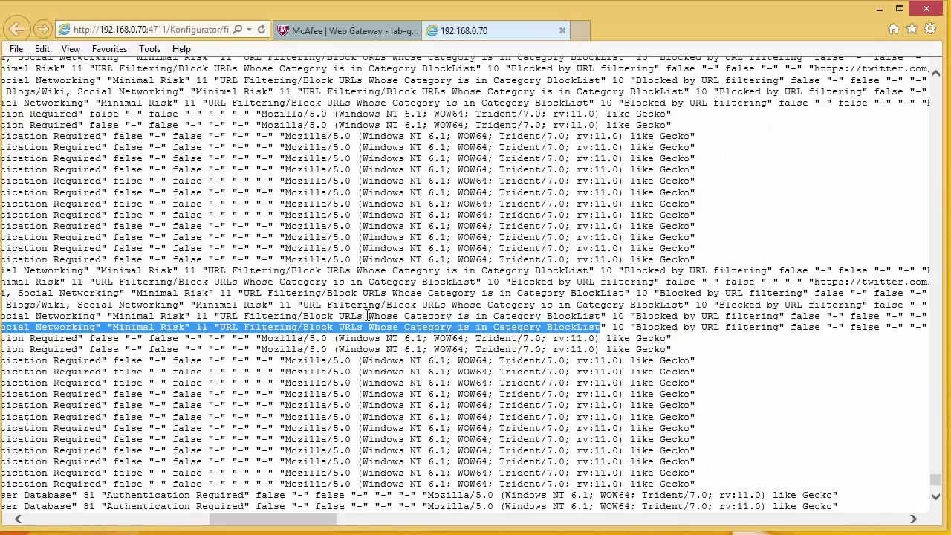
pyautogui.moveTo(280, 522); pyautogui.dragTo(22, 524)
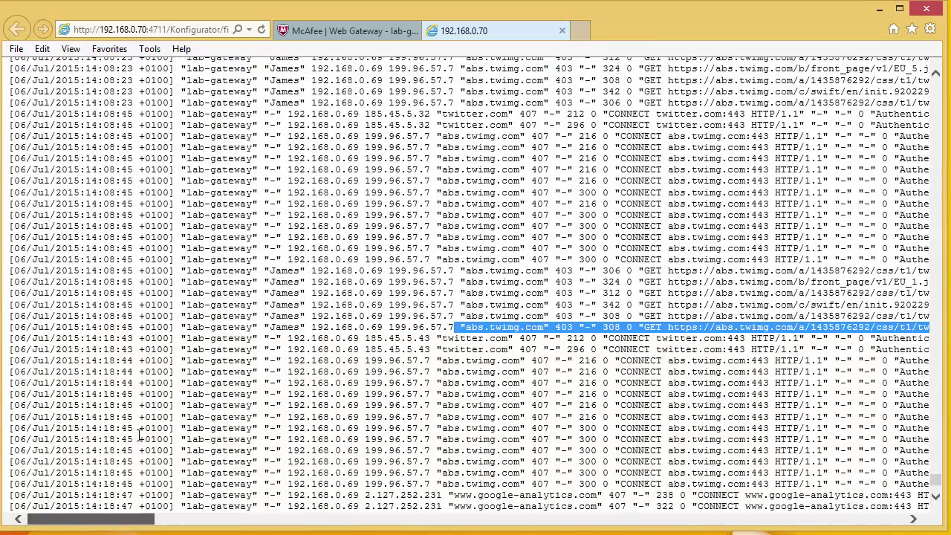
pyautogui.scroll(-5, 280, 288)
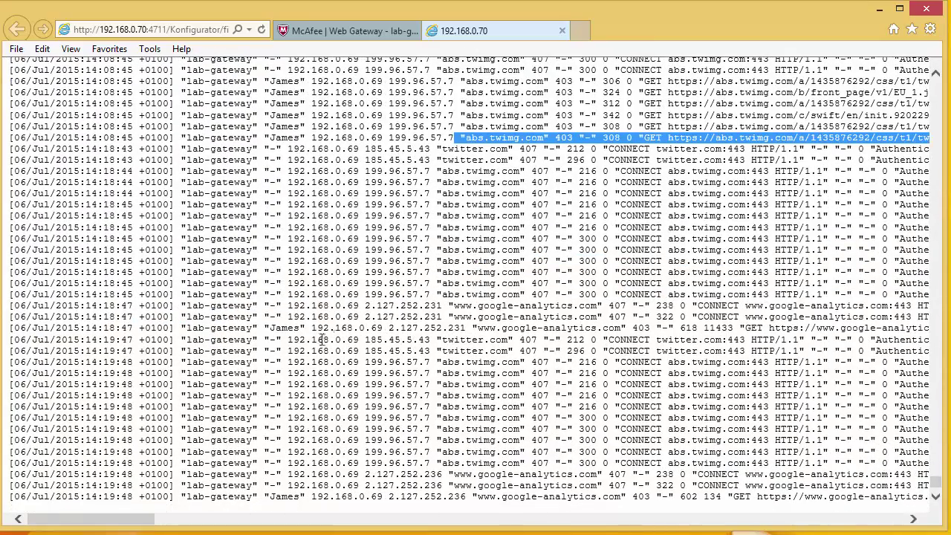
pyautogui.moveTo(472, 329); pyautogui.dragTo(654, 329)
pyautogui.moveTo(144, 528); pyautogui.dragTo(351, 526)
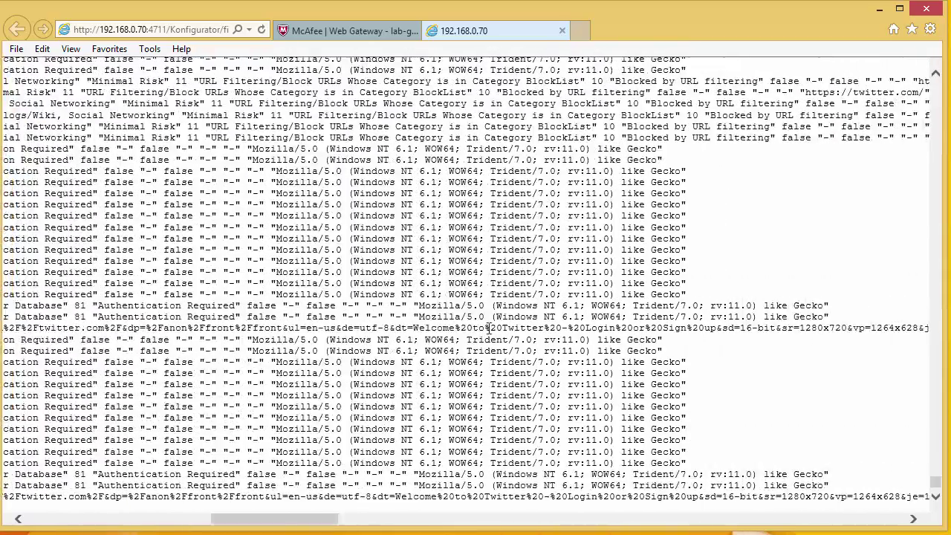
pyautogui.moveTo(276, 524); pyautogui.dragTo(467, 519)
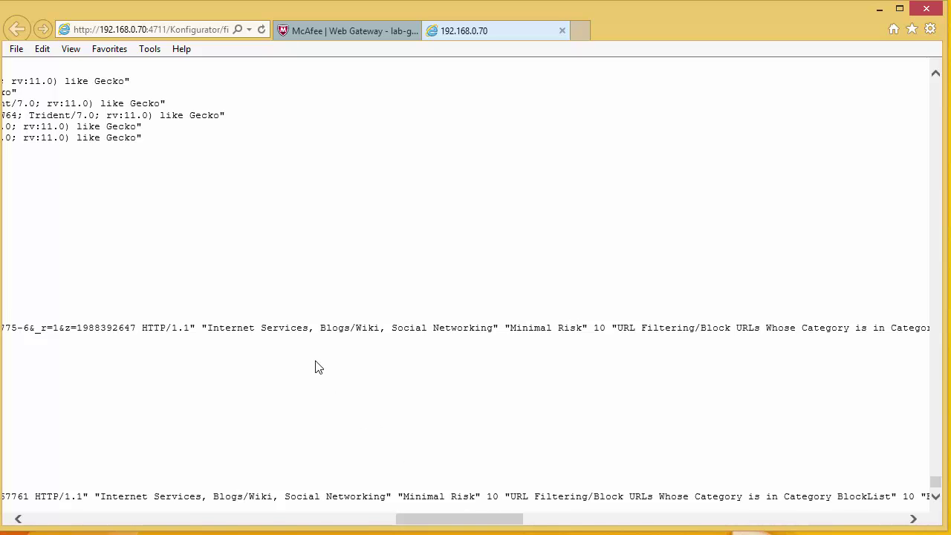
pyautogui.moveTo(614, 328); pyautogui.dragTo(295, 519)
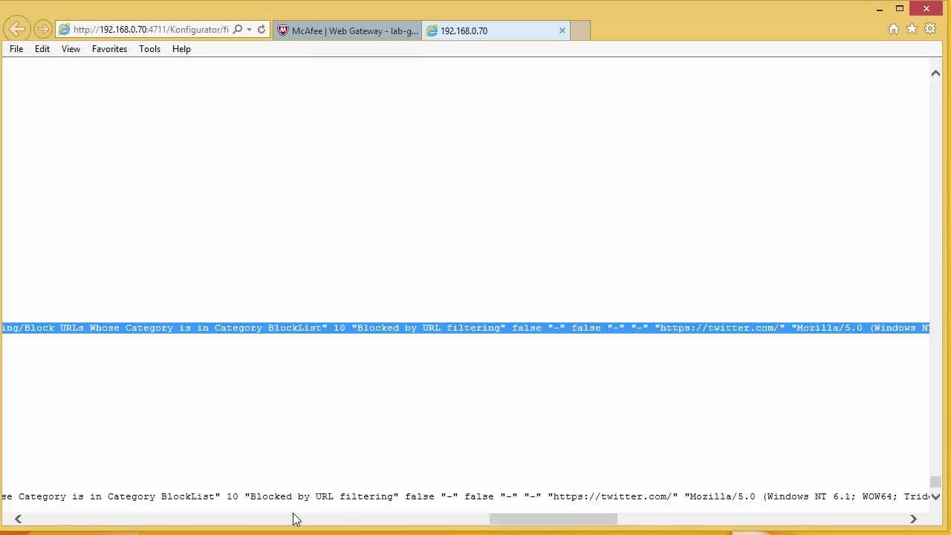
pyautogui.moveTo(549, 520); pyautogui.dragTo(456, 522)
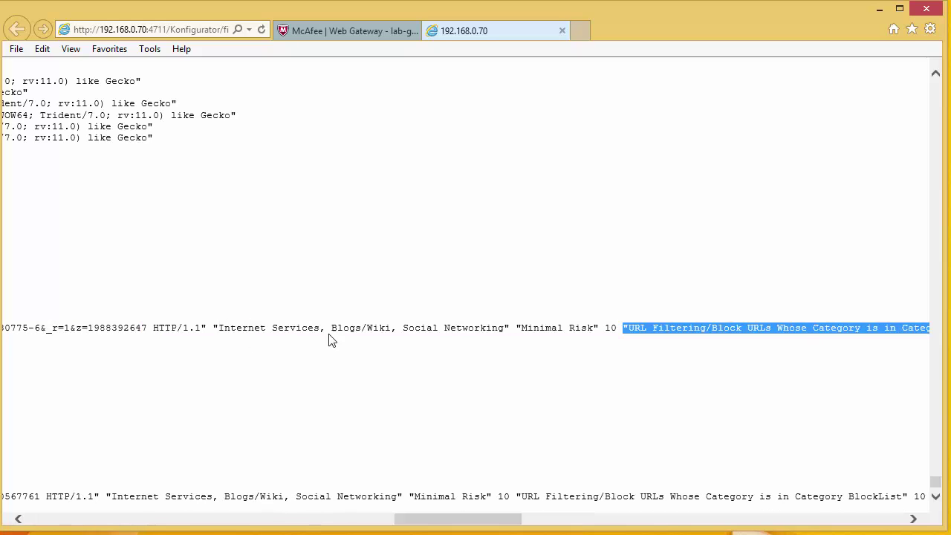
pyautogui.moveTo(444, 513); pyautogui.dragTo(76, 517)
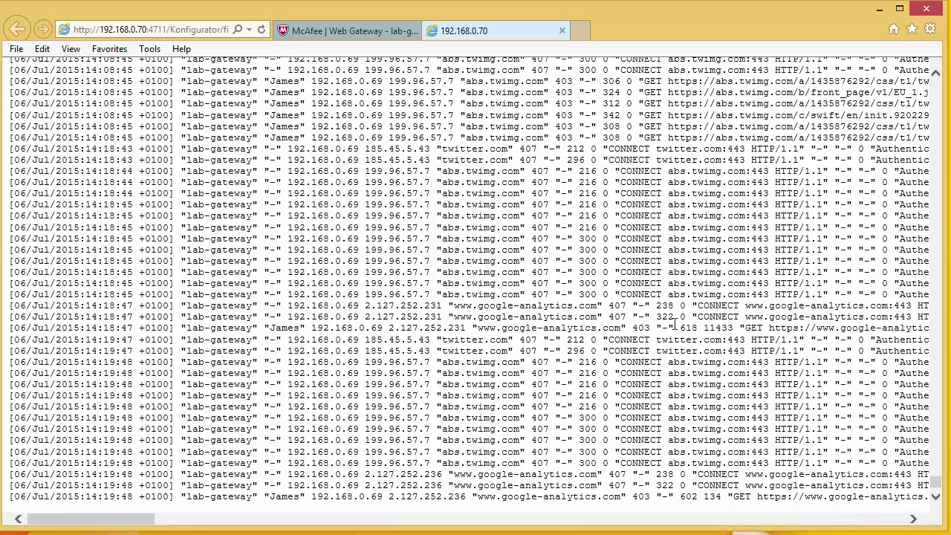
# Step: Return to the Web Gateway console and revisit rule tracing central, the log files and the connection tracing files
pyautogui.click(331, 30)
pyautogui.click(55, 155)
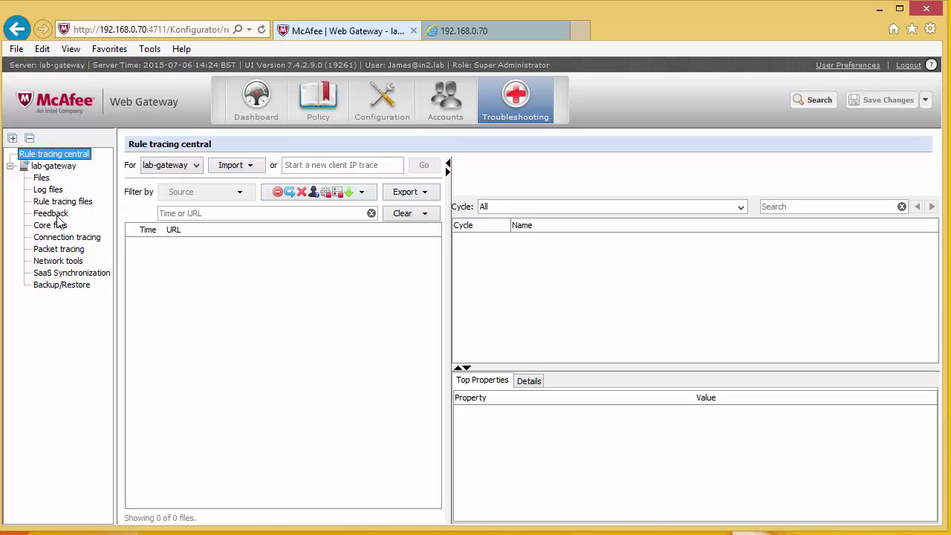
pyautogui.click(48, 190)
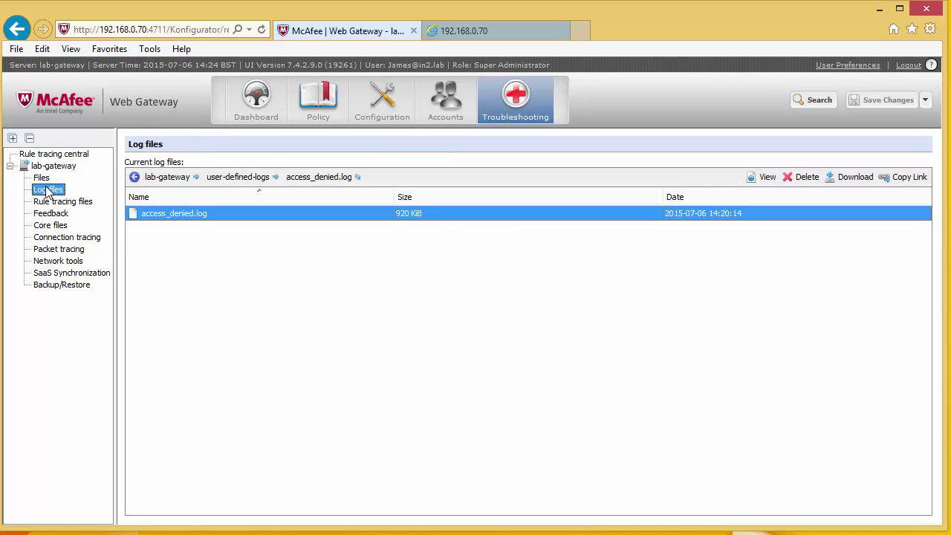
pyautogui.click(57, 239)
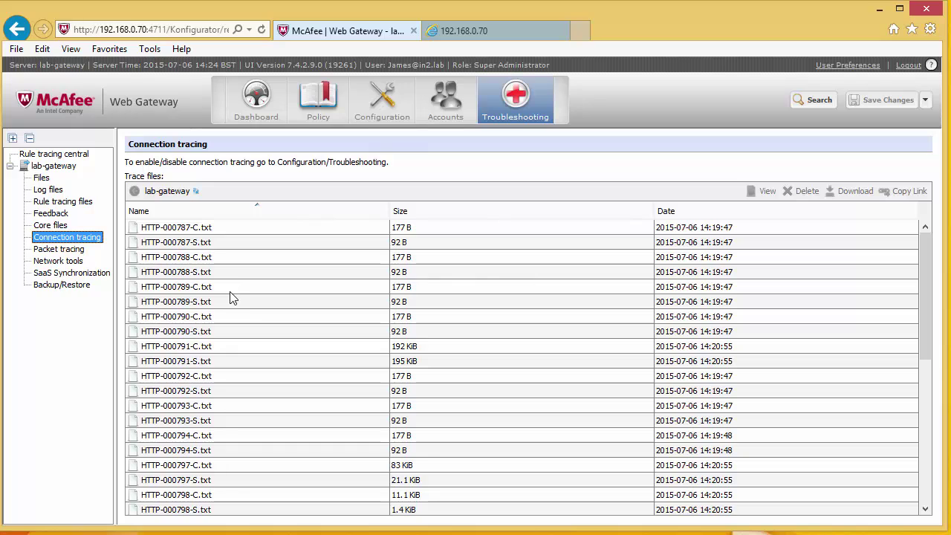
# Step: Disable connection tracing in lab-gateway's troubleshooting configuration and save the changes
pyautogui.click(372, 104)
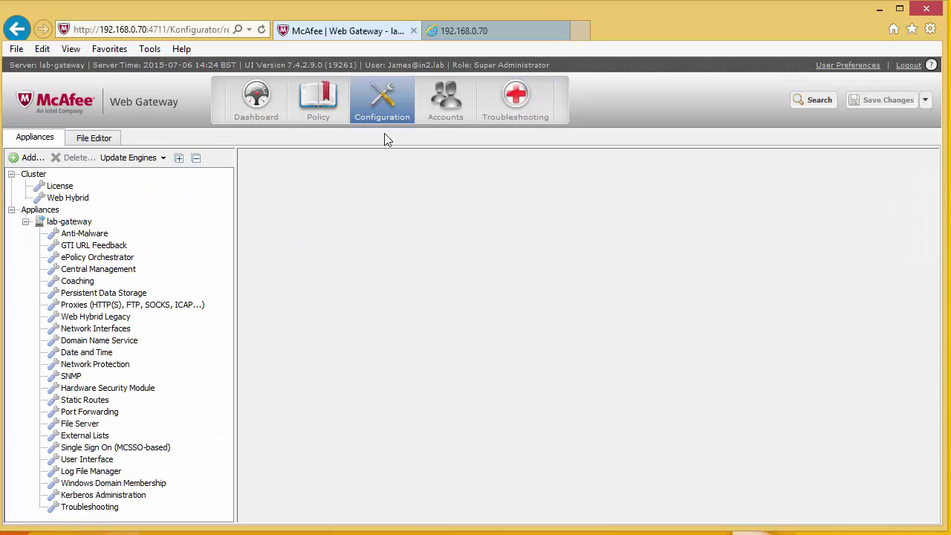
pyautogui.click(71, 507)
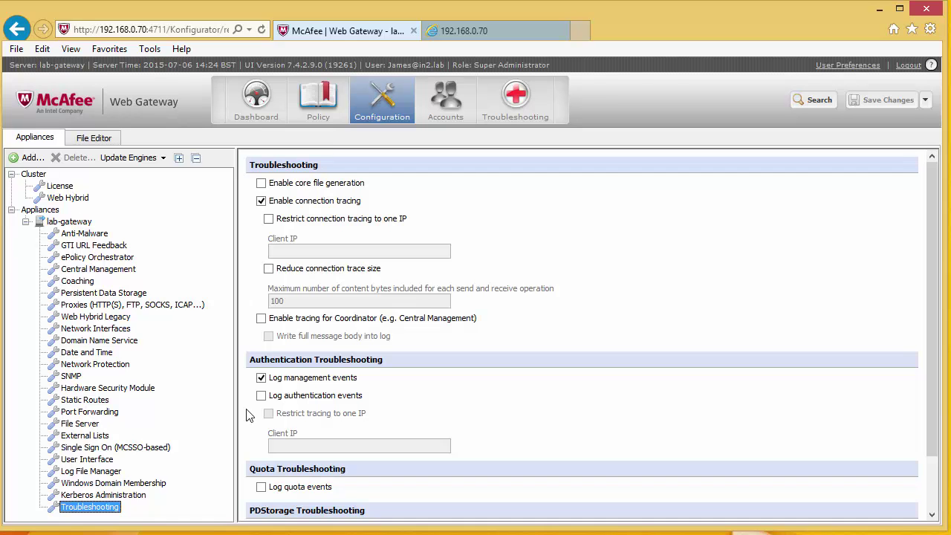
pyautogui.click(272, 202)
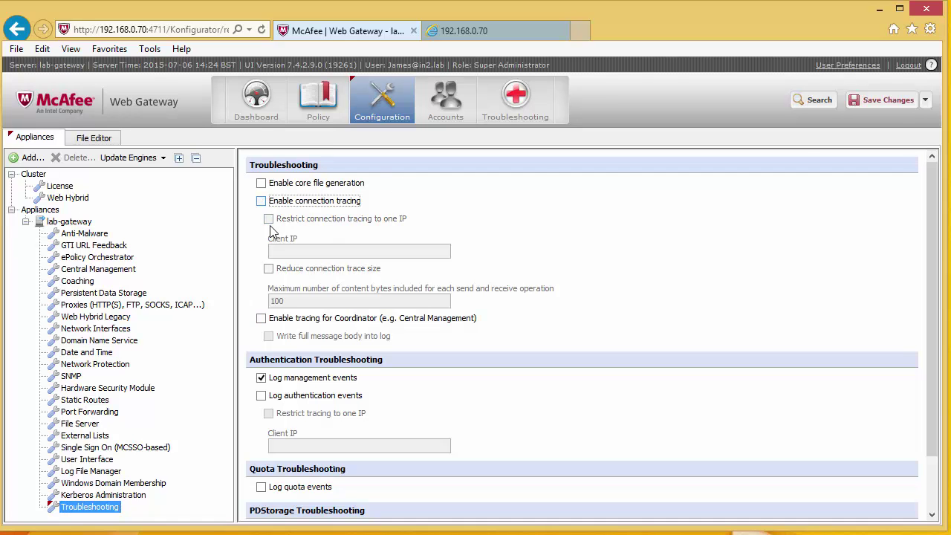
pyautogui.click(892, 100)
# Step: Glance at the dashboard alerts and view the Allowed URLs list in the Explicit Proxy Authentication and Authorization rule set without editing it
pyautogui.click(251, 107)
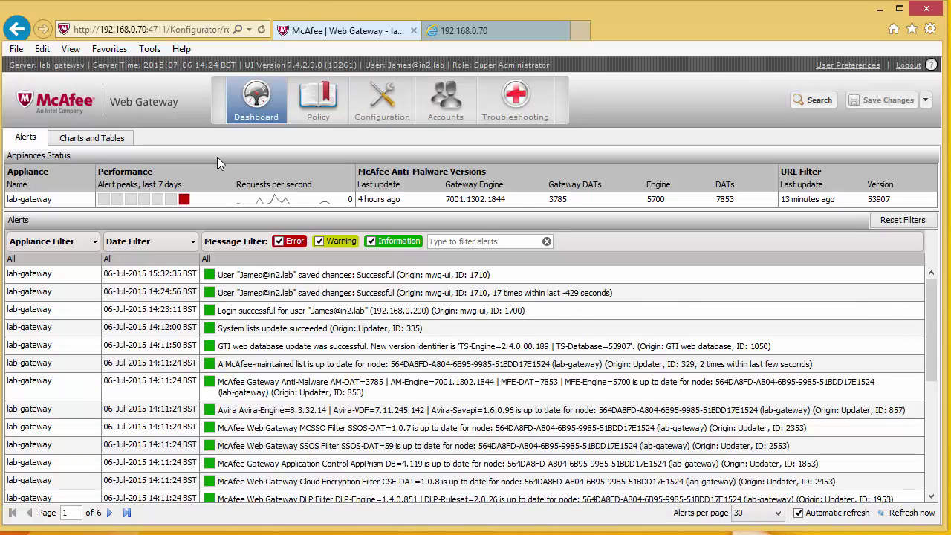
pyautogui.click(315, 102)
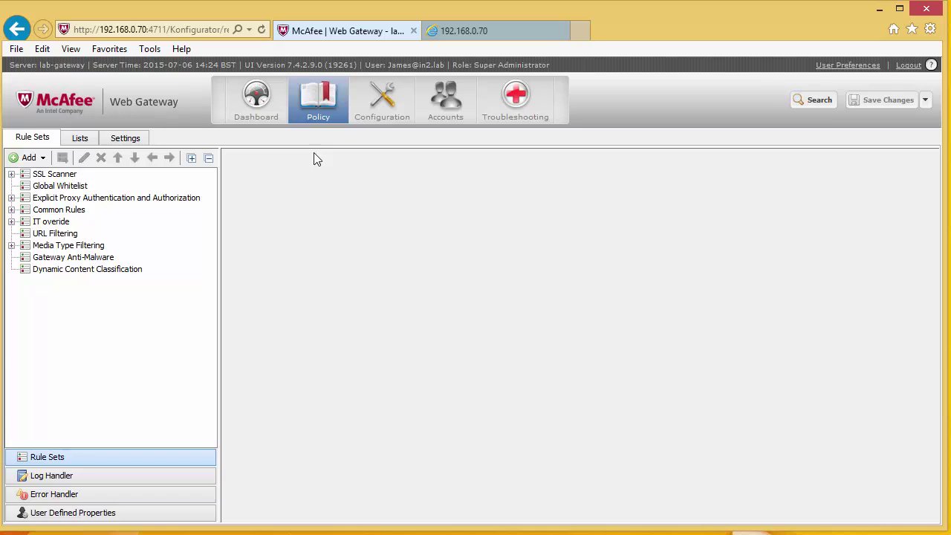
pyautogui.click(11, 199)
pyautogui.click(60, 198)
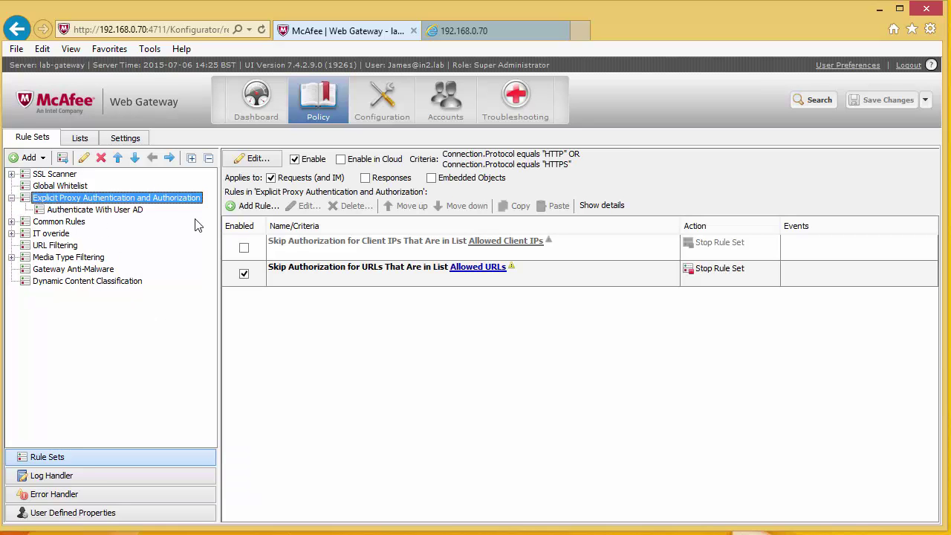
pyautogui.click(476, 269)
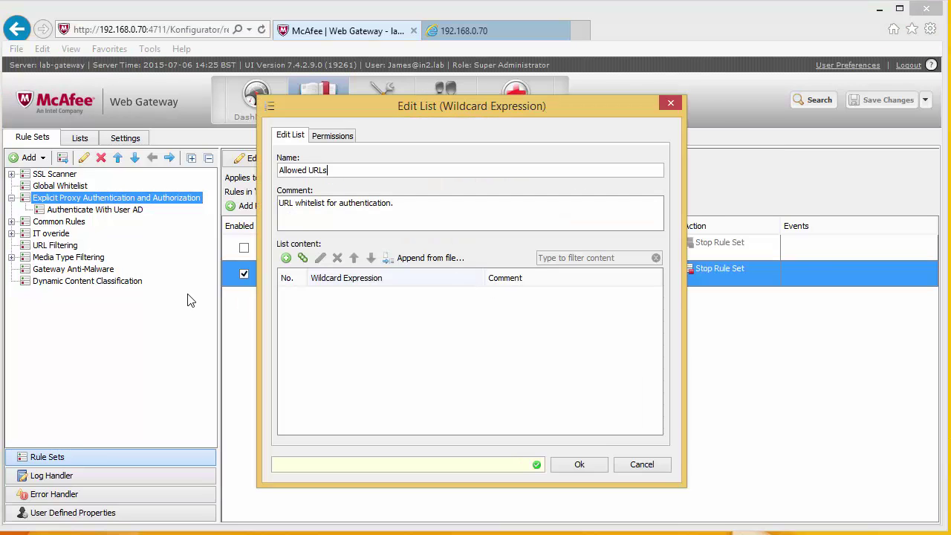
pyautogui.click(662, 472)
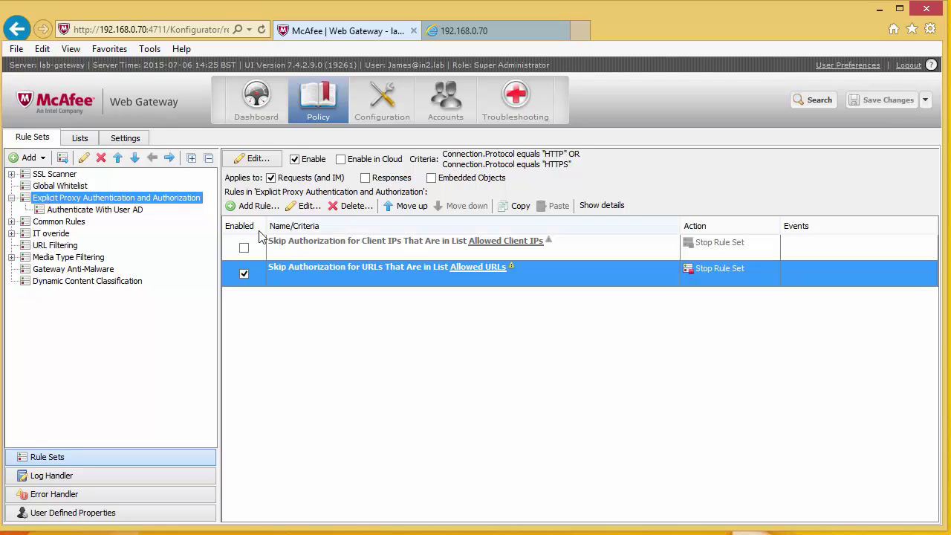
# Step: Show the rules of the Content Inspection rule set under SSL Scanner
pyautogui.click(12, 174)
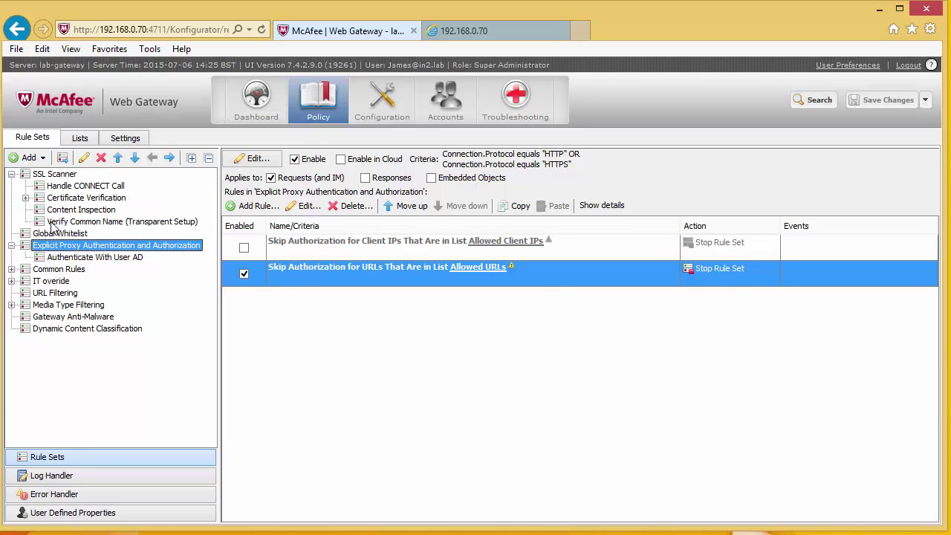
pyautogui.click(72, 211)
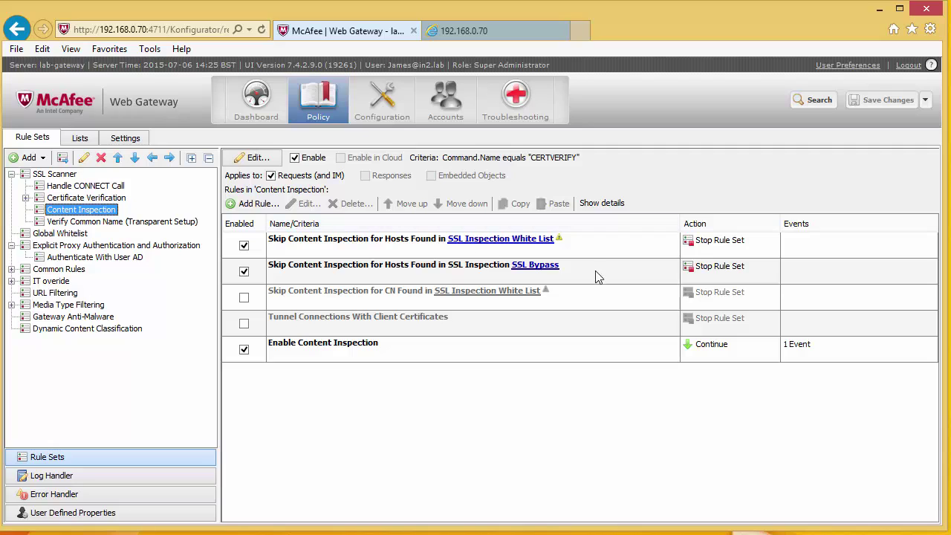